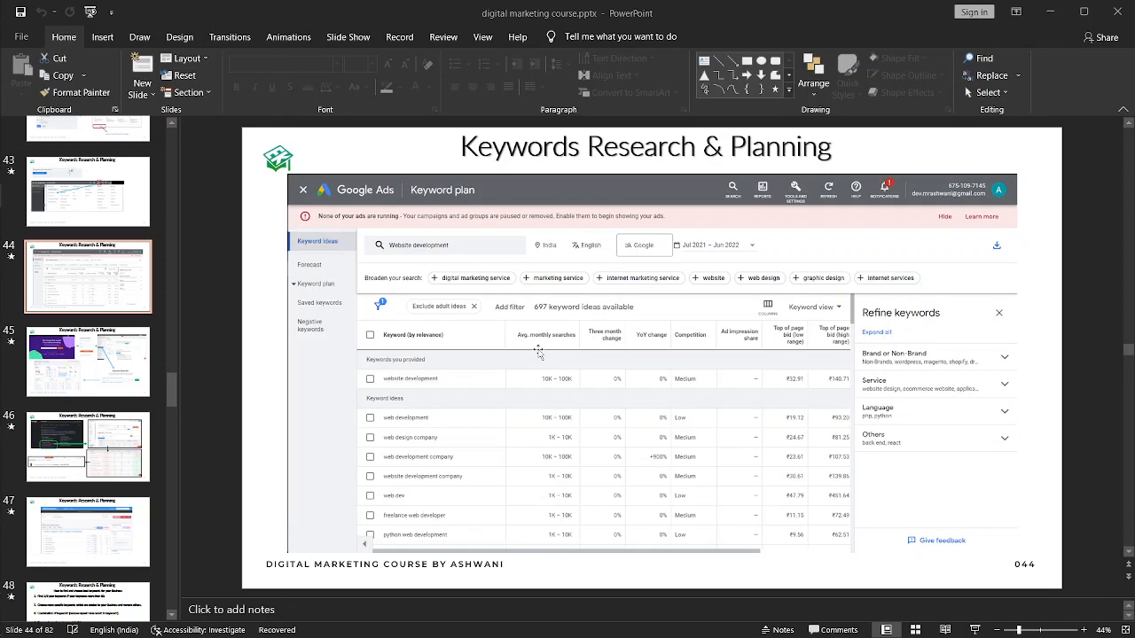
# Step: Switch to the Brave browser and open a new tab in its own maximized window
pyautogui.hotkey('alt', 'Tab')
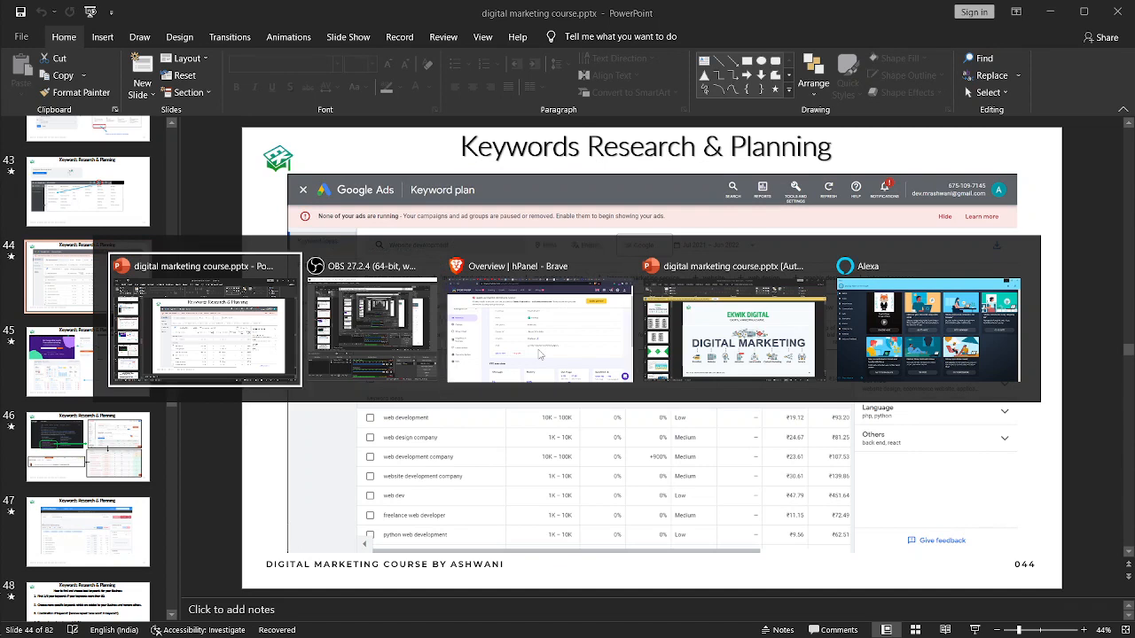
pyautogui.click(540, 355)
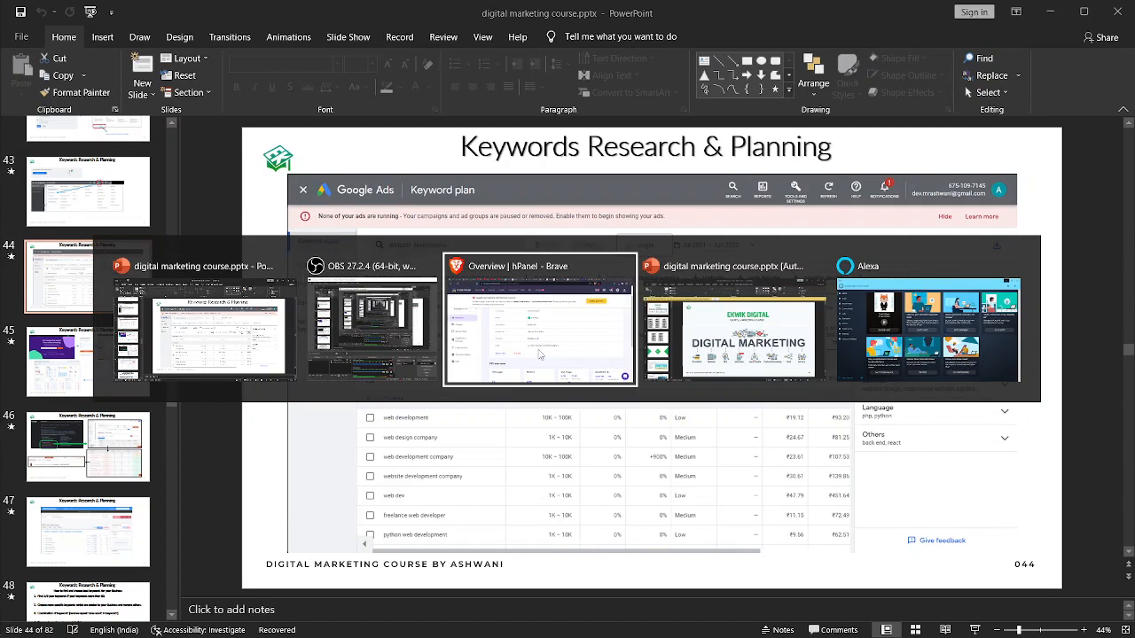
pyautogui.click(540, 355)
pyautogui.click(953, 11)
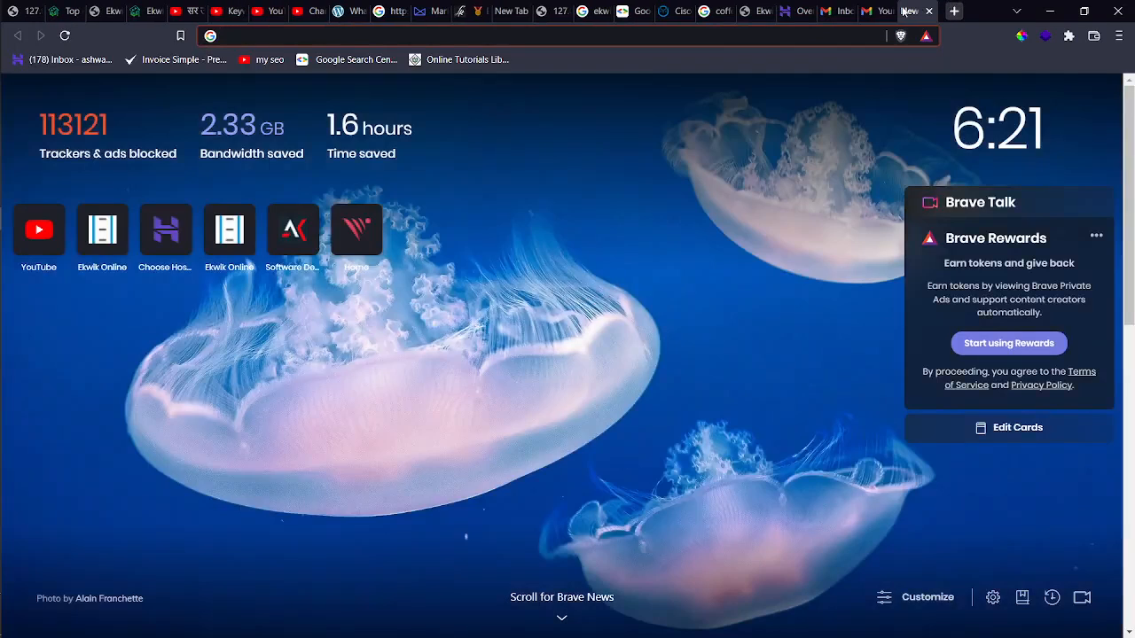
pyautogui.moveTo(908, 11); pyautogui.dragTo(772, 51)
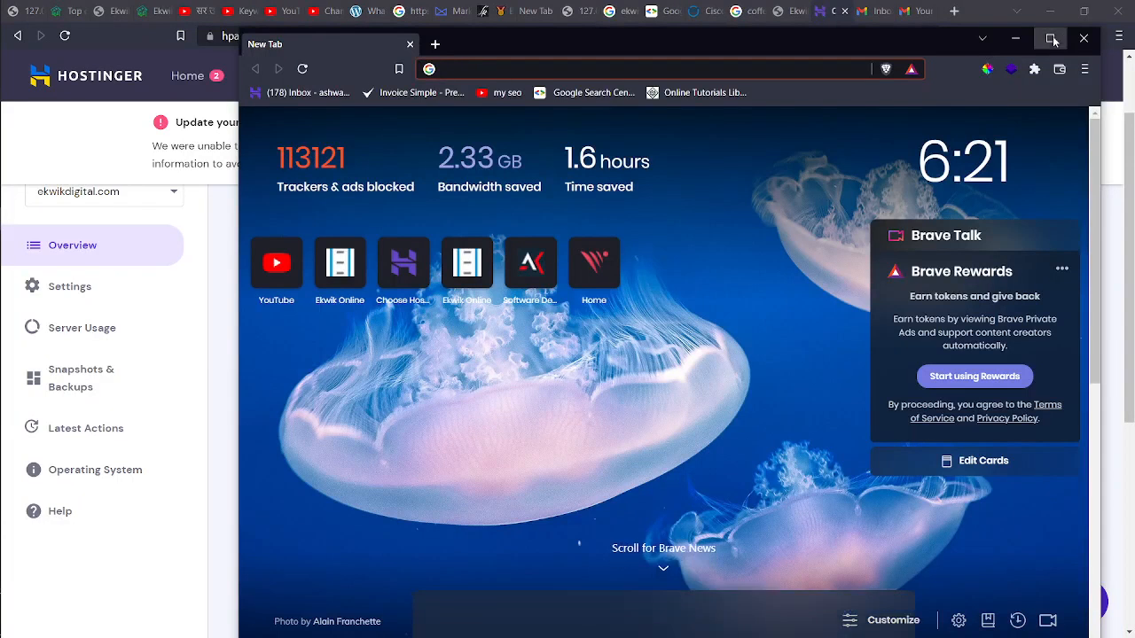
pyautogui.click(1051, 38)
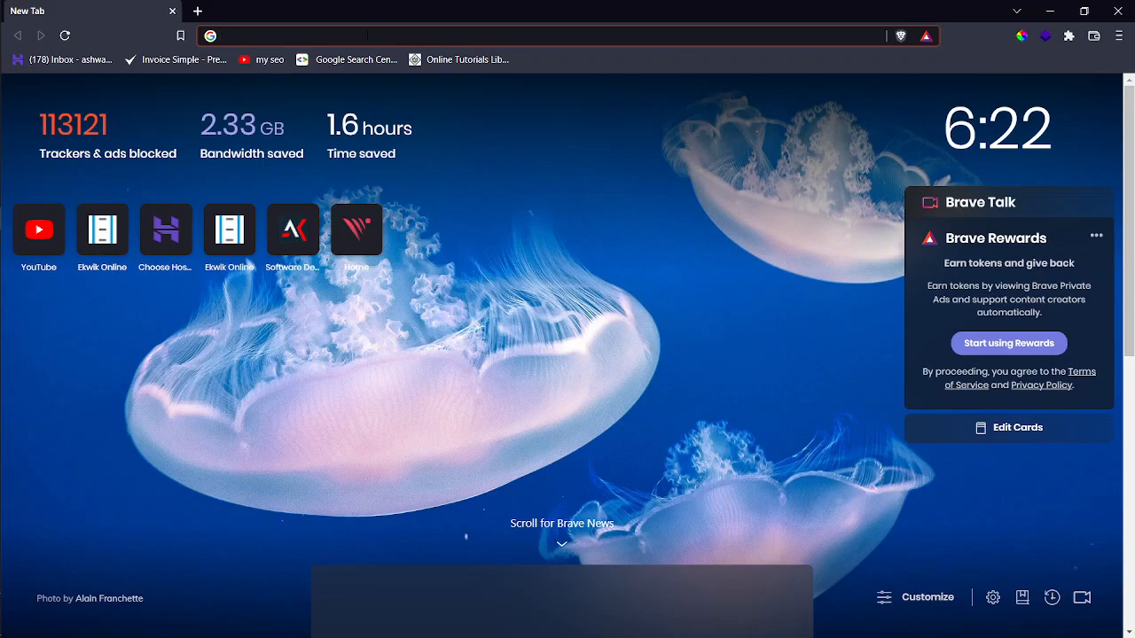
# Step: Search the web for "uber suggest", open its Keyword Ideas page and dismiss the free account offer
pyautogui.write('uber')
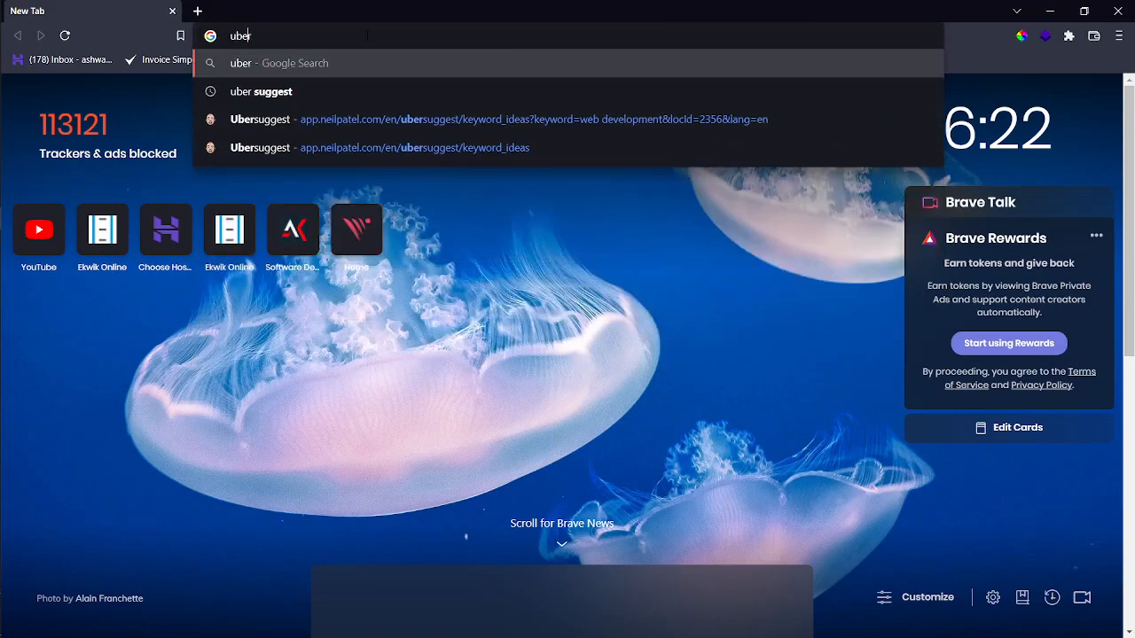
pyautogui.press('Down')
pyautogui.press('Return')
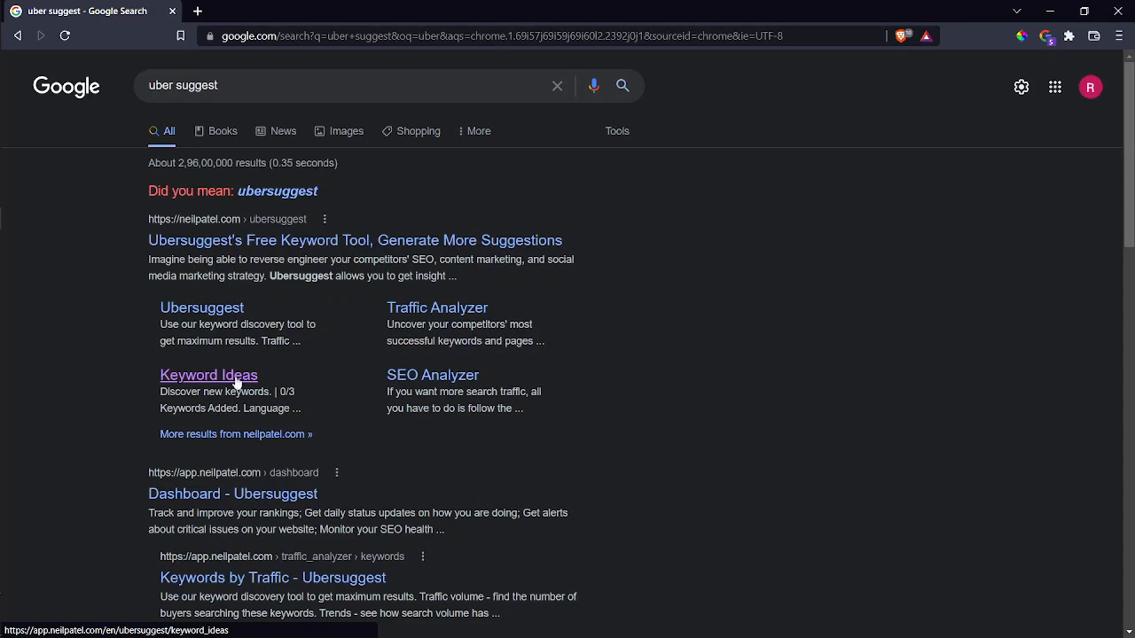
pyautogui.click(237, 383)
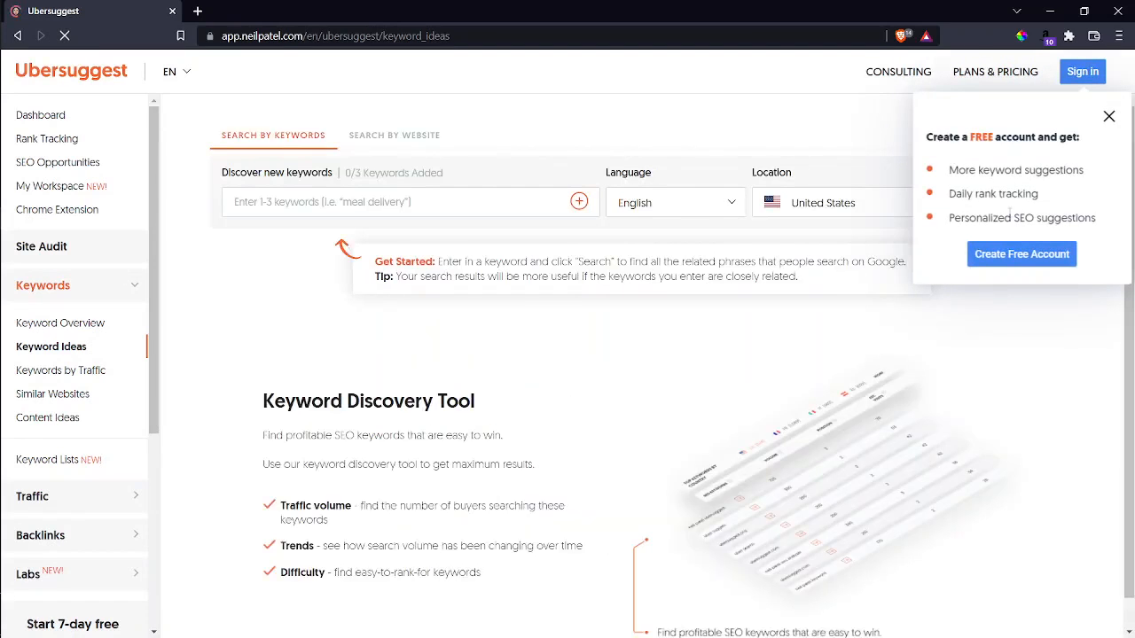
pyautogui.click(1108, 118)
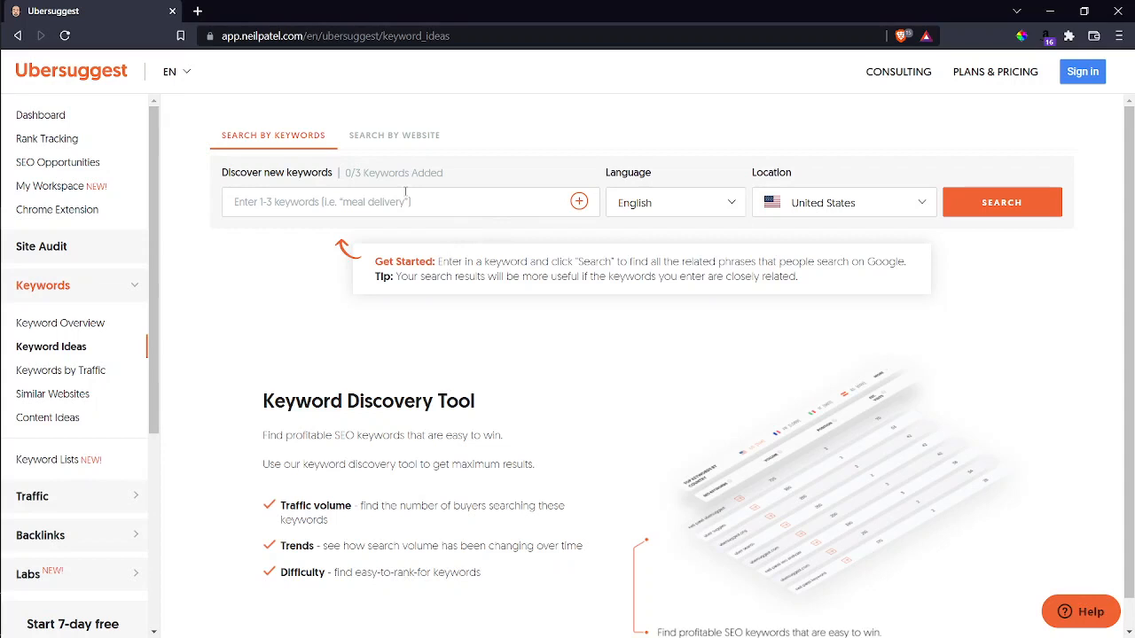
# Step: Search keyword ideas for "website development" with language English and location United States
pyautogui.click(405, 191)
pyautogui.moveTo(345, 174); pyautogui.dragTo(443, 176)
pyautogui.click(430, 189)
pyautogui.write('website develop,men')
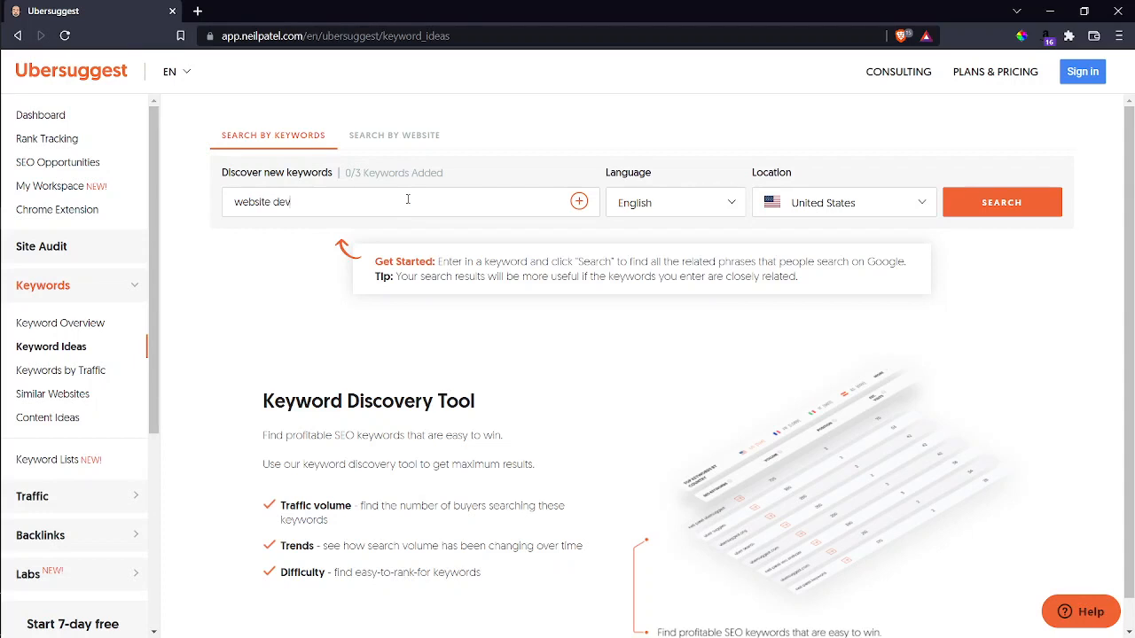
pyautogui.press('BackSpace')
pyautogui.press('BackSpace')
pyautogui.press('BackSpace')
pyautogui.write('ment')
pyautogui.click(701, 207)
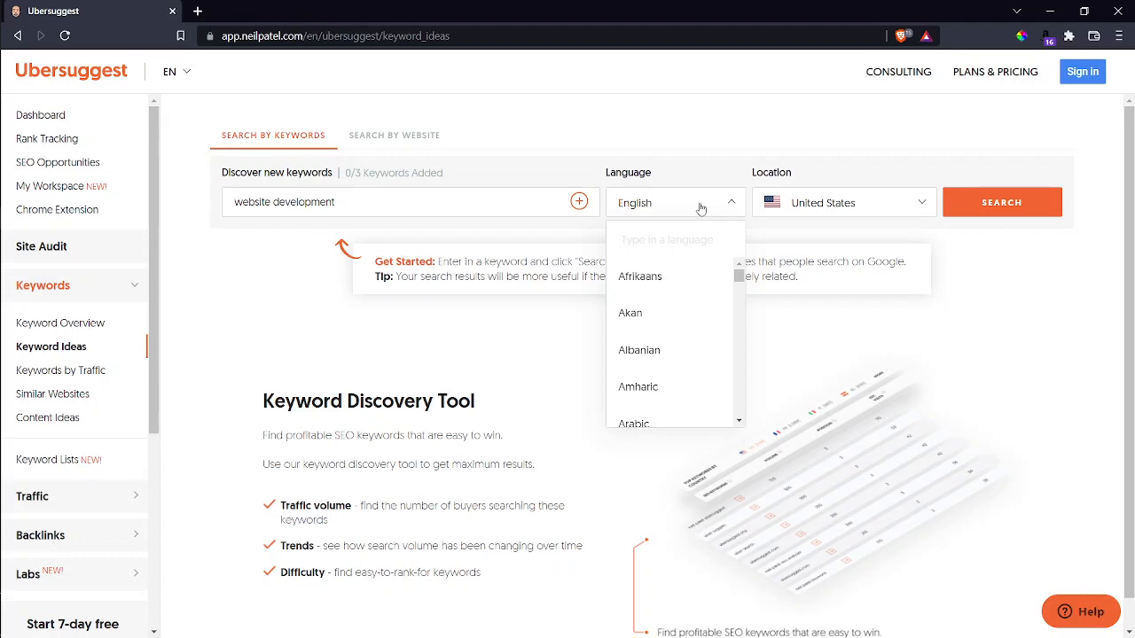
pyautogui.click(700, 208)
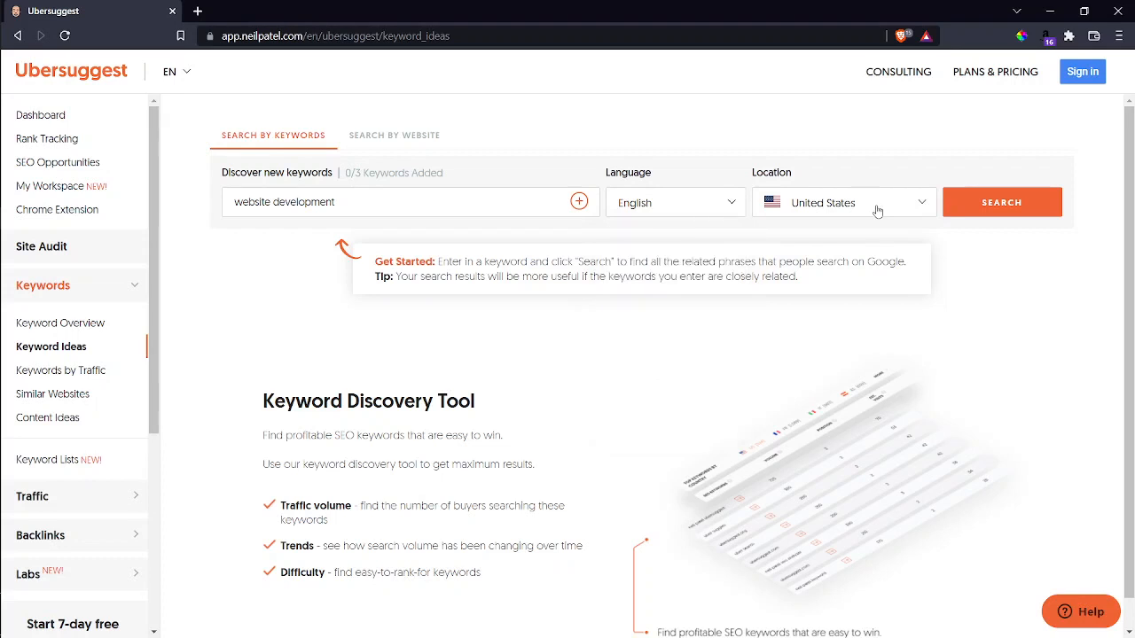
pyautogui.click(1041, 207)
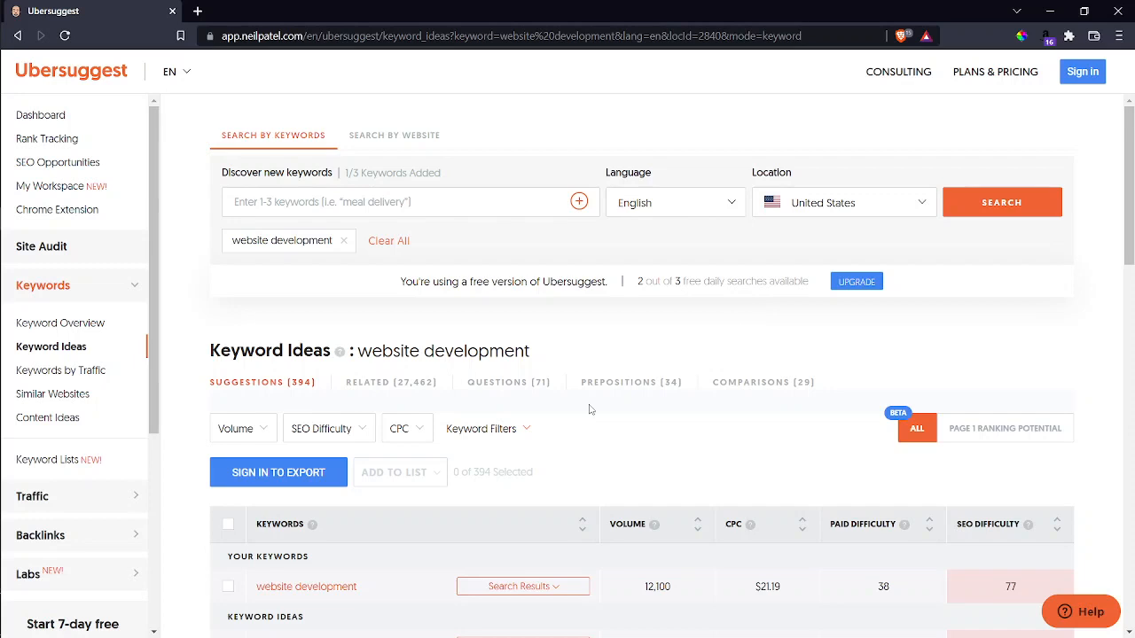
# Step: Examine the search volume and SEO difficulty of the website development keyword in the results table
pyautogui.scroll(-3, 590, 408)
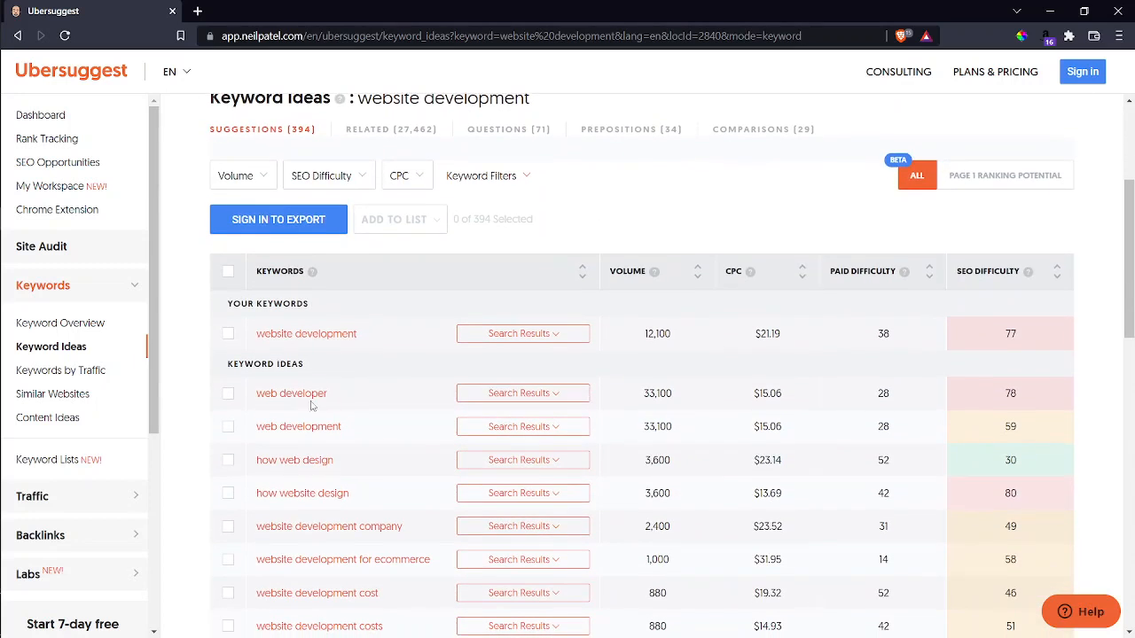
pyautogui.scroll(-1, 303, 480)
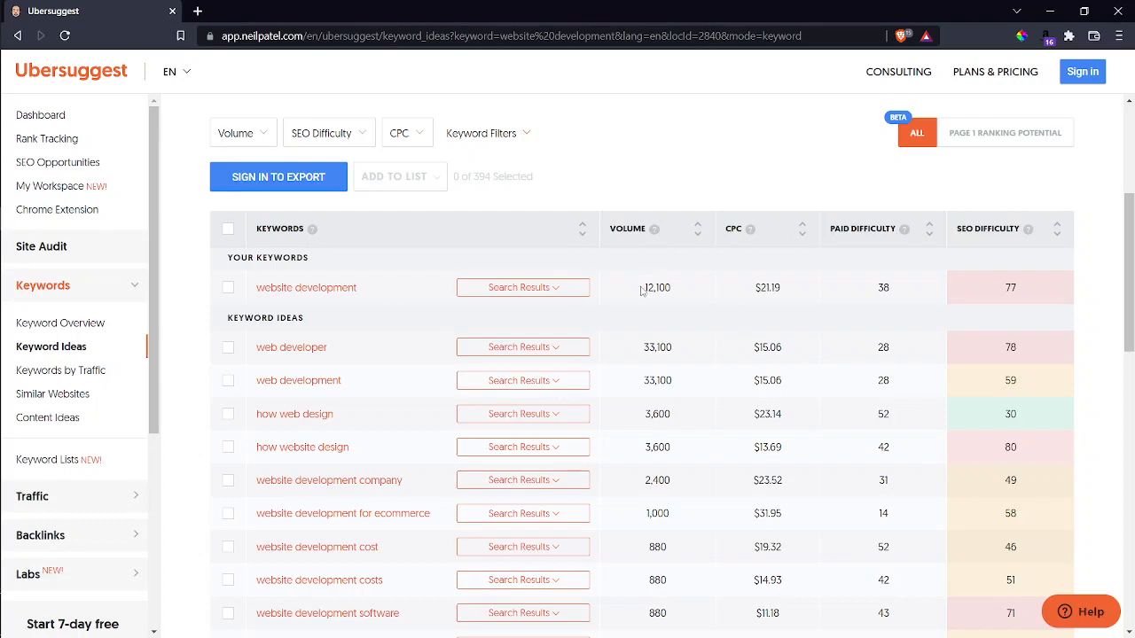
pyautogui.moveTo(643, 289); pyautogui.dragTo(683, 291)
pyautogui.click(683, 290)
pyautogui.moveTo(1018, 289); pyautogui.dragTo(1002, 292)
pyautogui.moveTo(686, 297); pyautogui.dragTo(635, 288)
# Step: Switch to PowerPoint and close the digital marketing course.pptx window showing slide 44
pyautogui.hotkey('alt', 'Tab')
pyautogui.hotkey('alt', 'Tab')
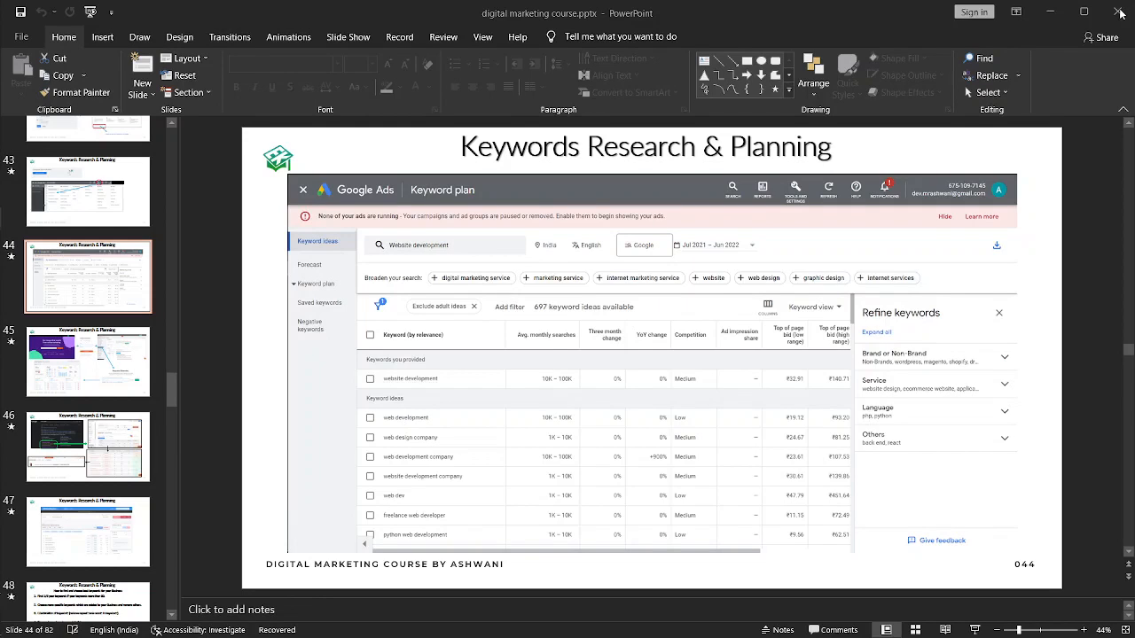
pyautogui.hotkey('alt', 'Tab')
pyautogui.press('super')
pyautogui.write('dig')
pyautogui.press('Escape')
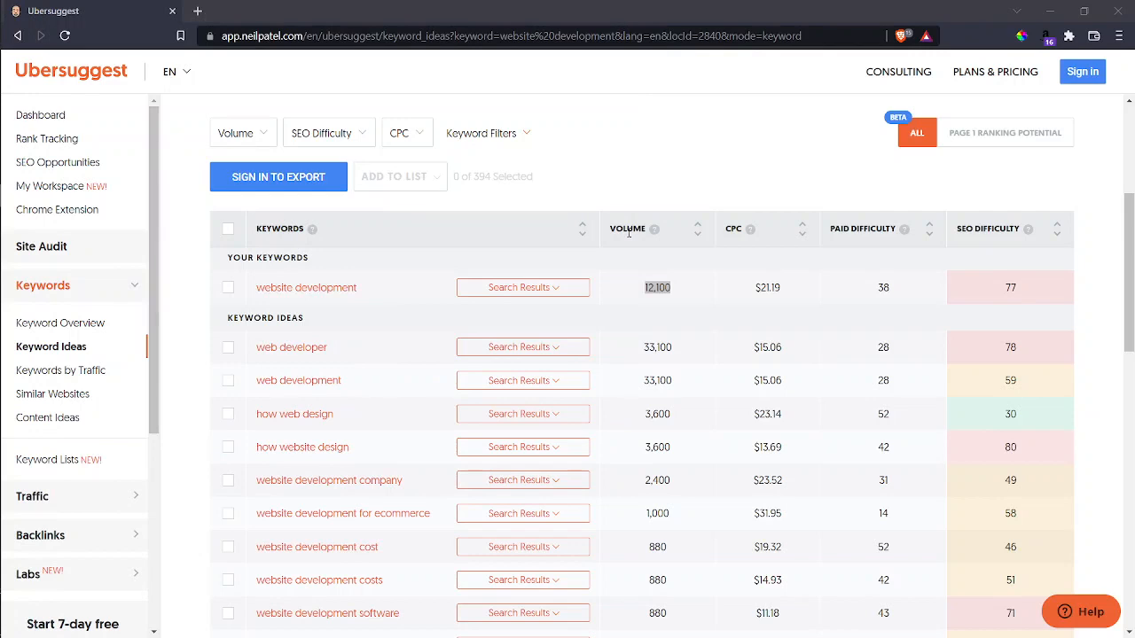
# Step: Close the autosaved copy of the digital marketing course presentation, cancelling the Save As dialog
pyautogui.hotkey('alt', 'Tab')
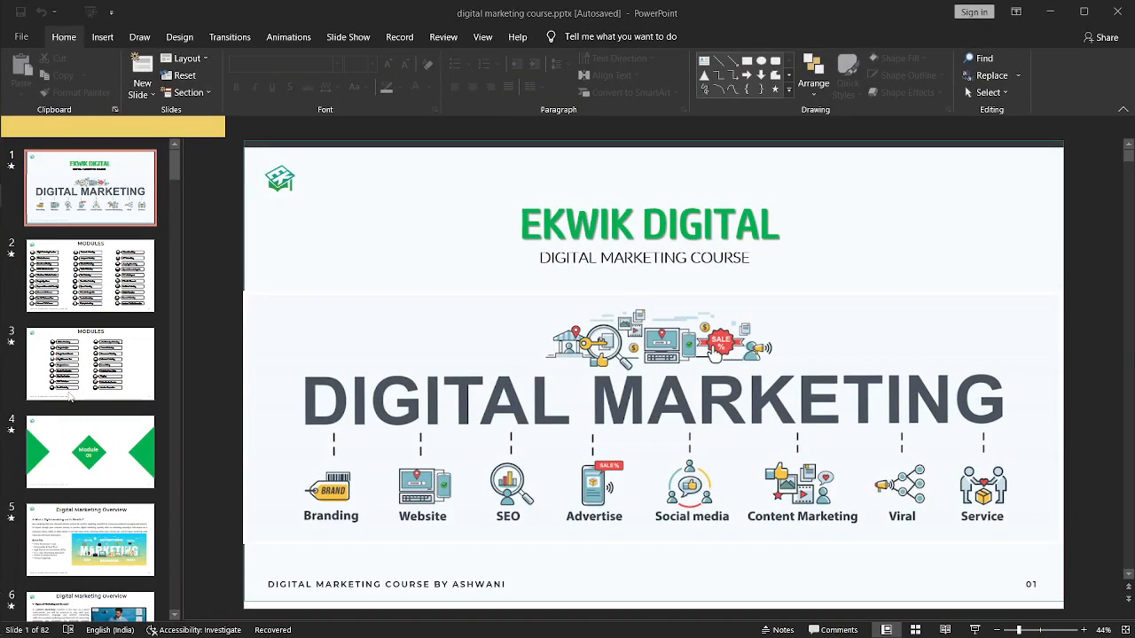
pyautogui.hotkey('alt', 'Tab')
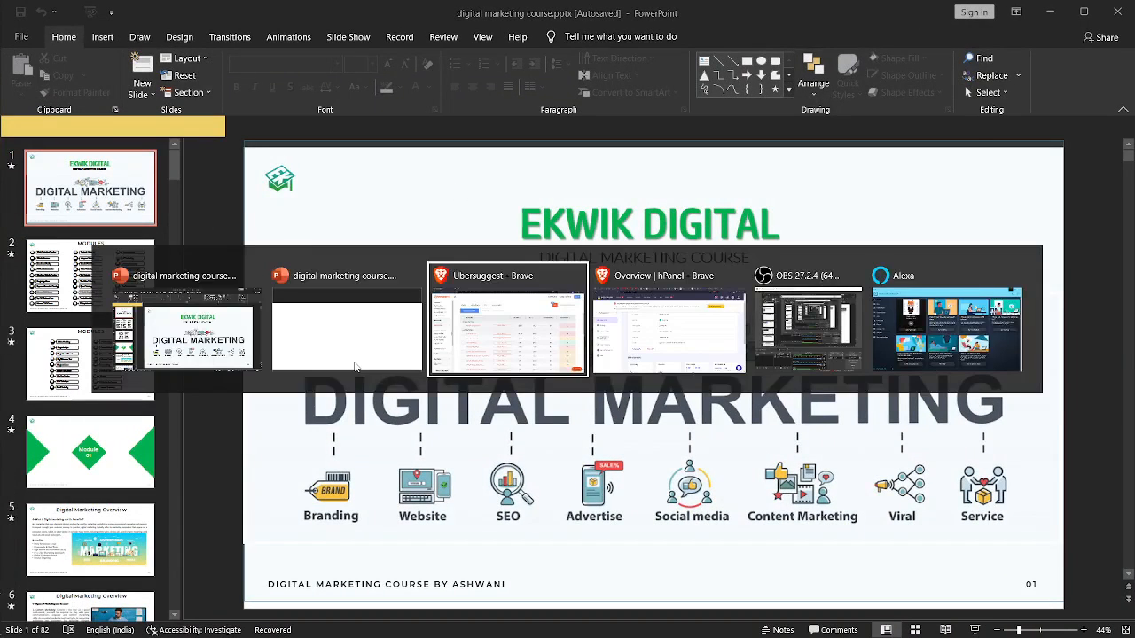
pyautogui.click(355, 366)
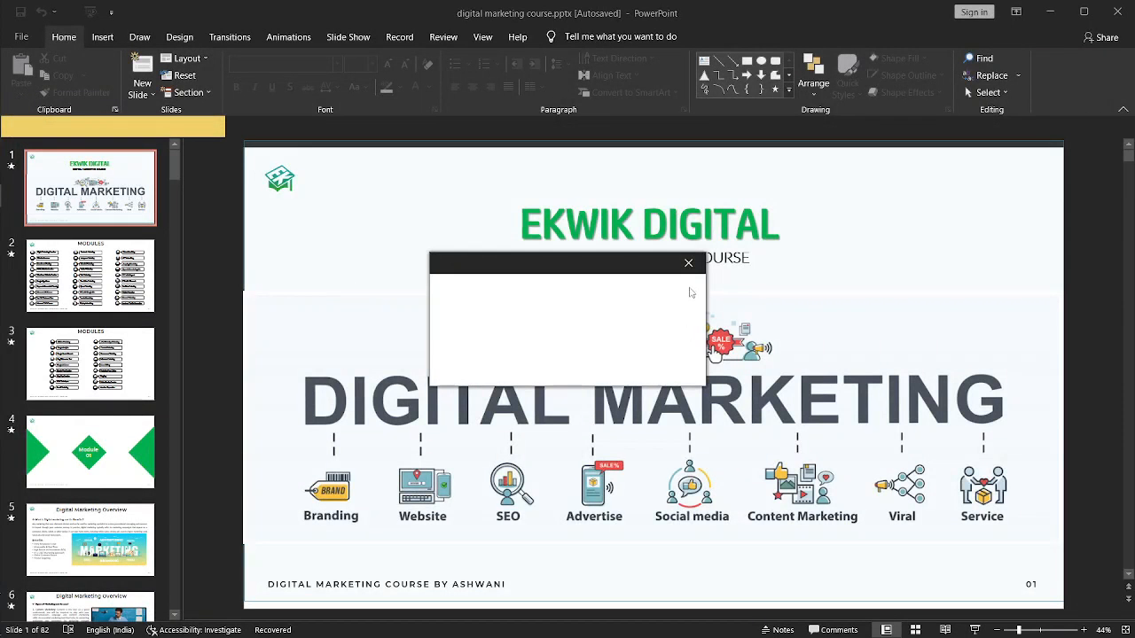
pyautogui.click(688, 263)
pyautogui.click(563, 369)
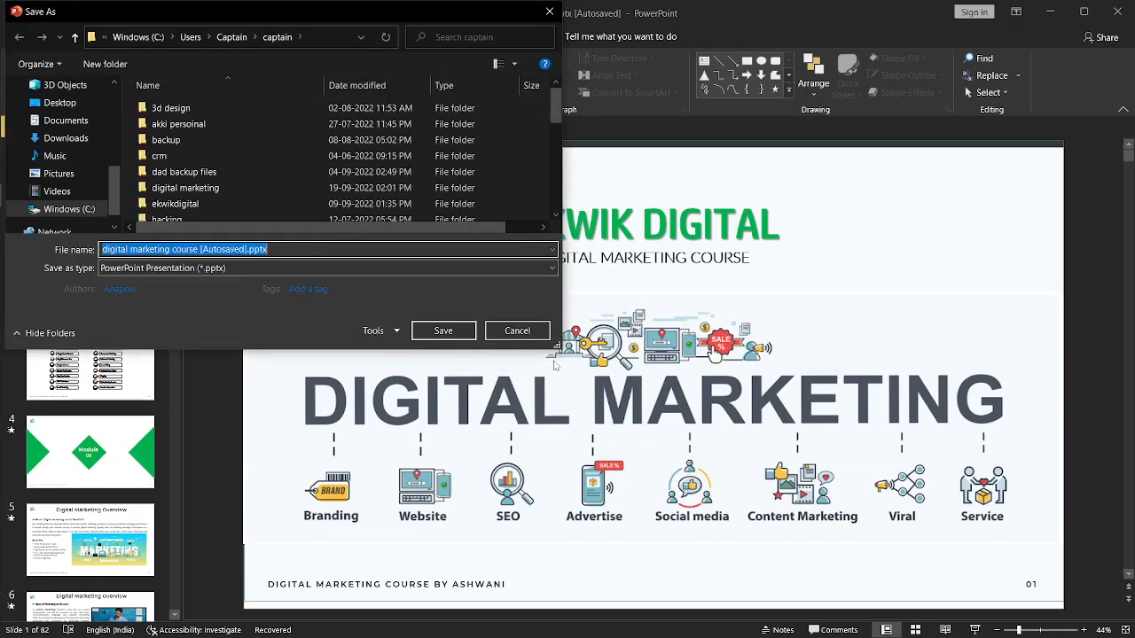
pyautogui.click(517, 330)
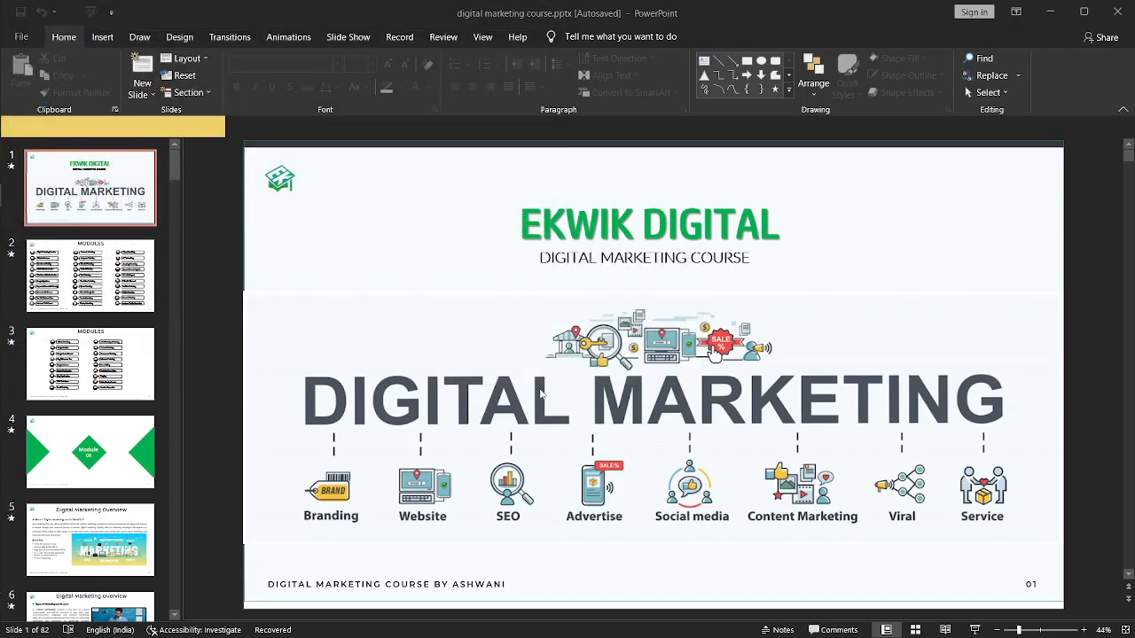
pyautogui.click(517, 330)
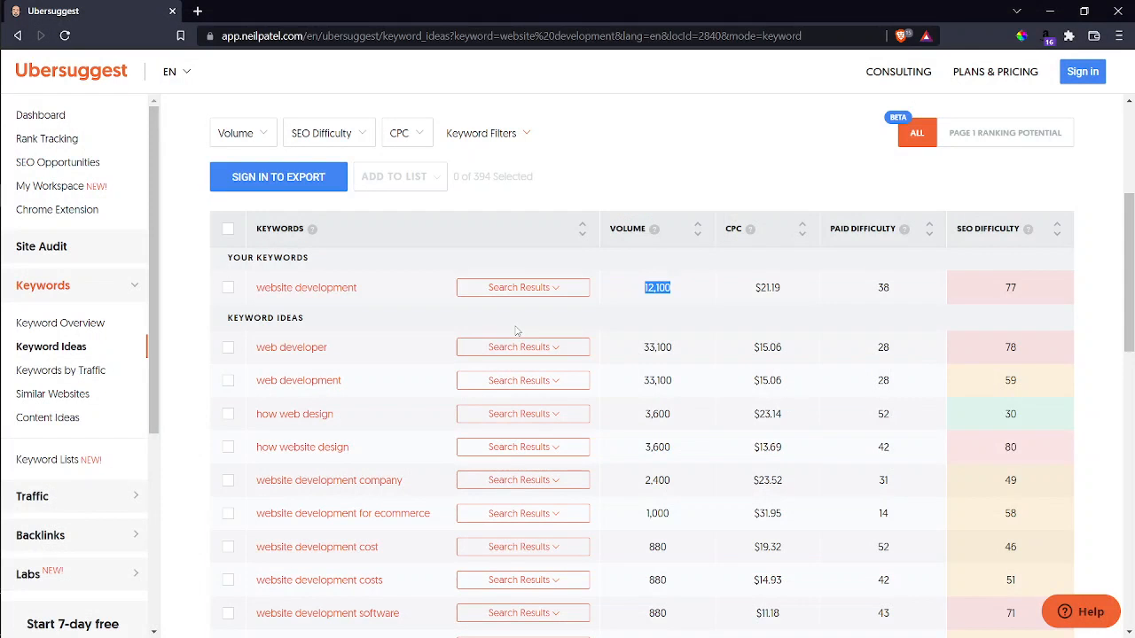
# Step: Find the digital marketing course.pptx presentation with the system search and reopen it in PowerPoint
pyautogui.press('super')
pyautogui.write('dig')
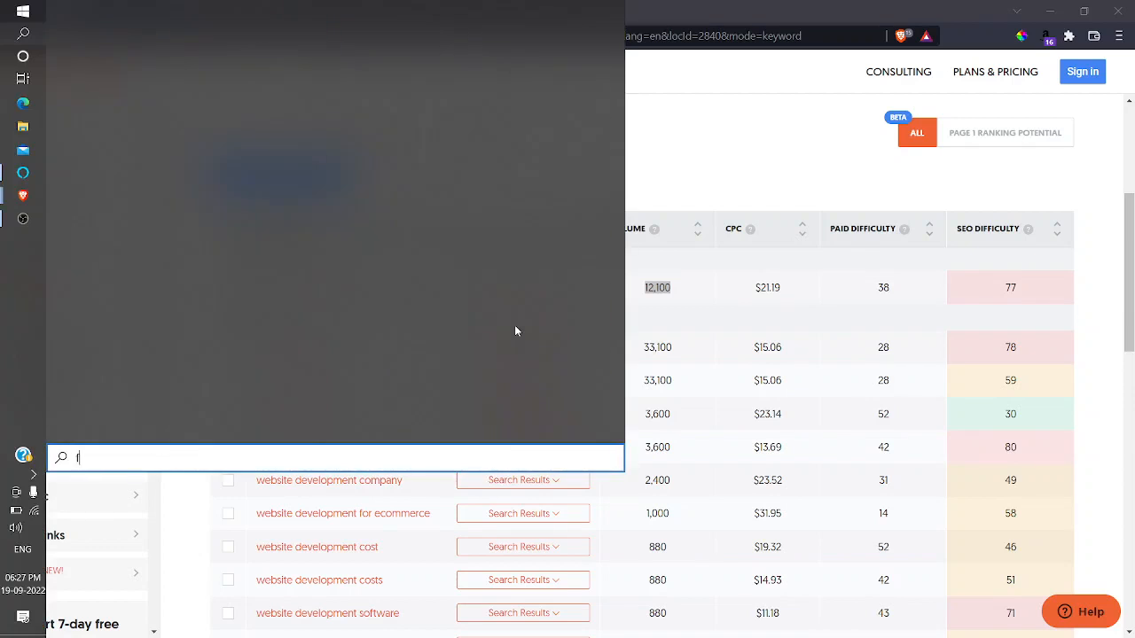
pyautogui.press('Return')
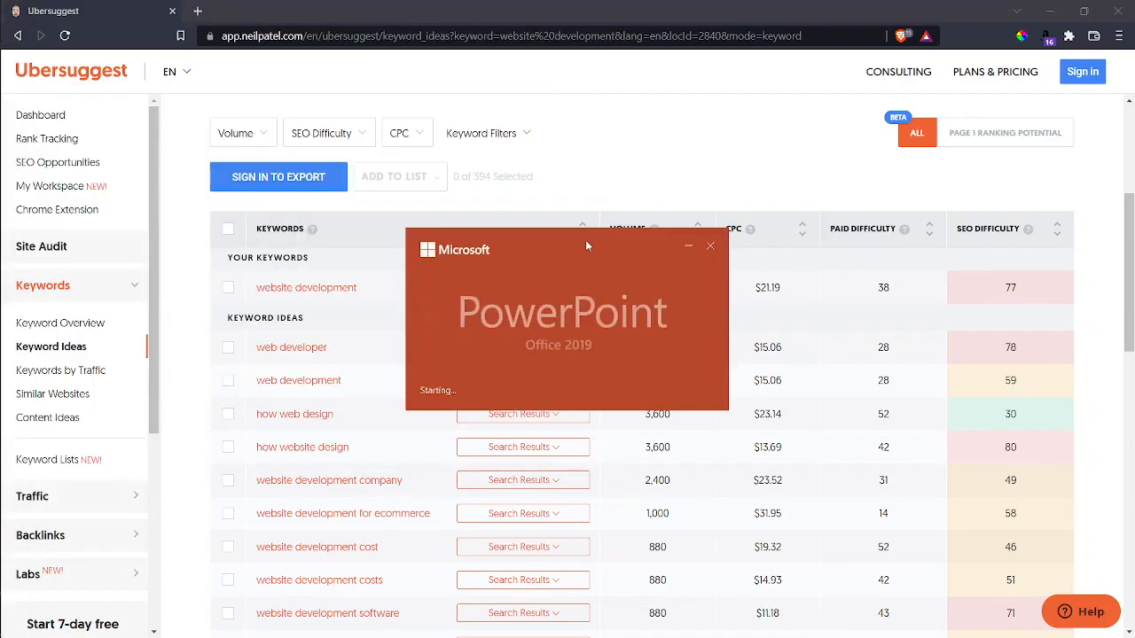
# Step: Go to slide 48 on how to find and choose the best keywords, passing through slides 46 and 47
pyautogui.scroll(-10, 53, 422)
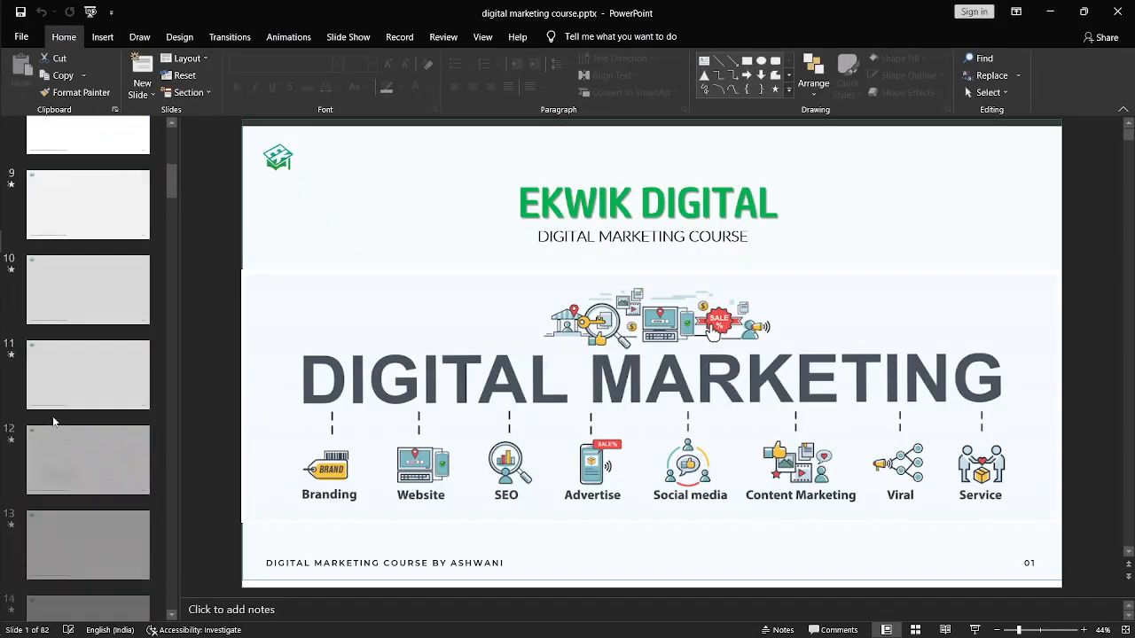
pyautogui.scroll(-2, 54, 422)
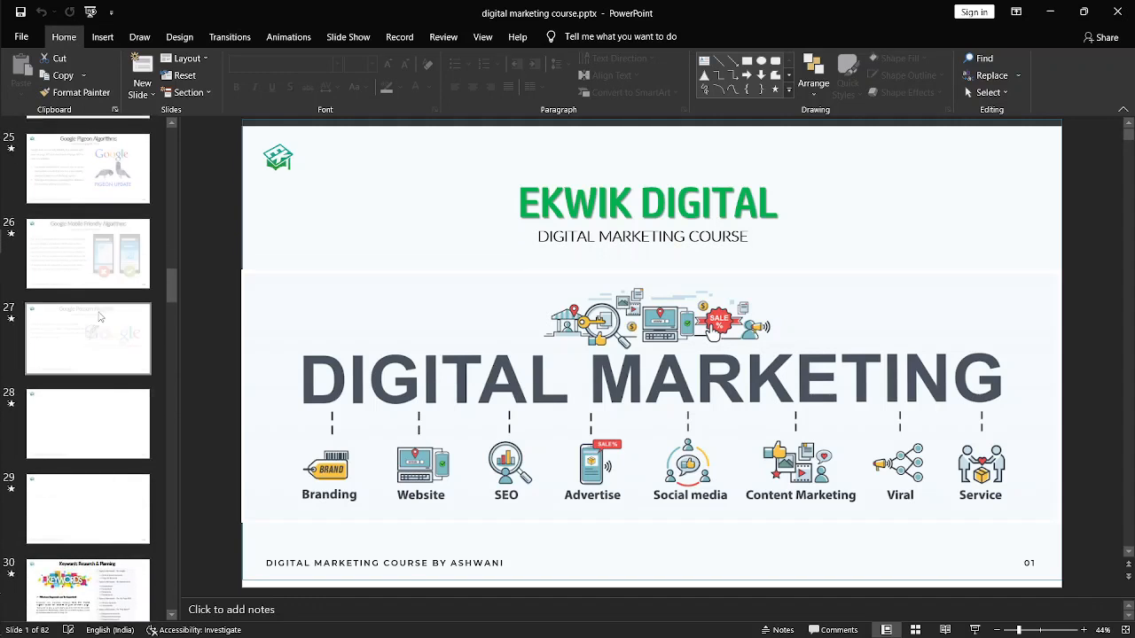
pyautogui.scroll(-12, 88, 242)
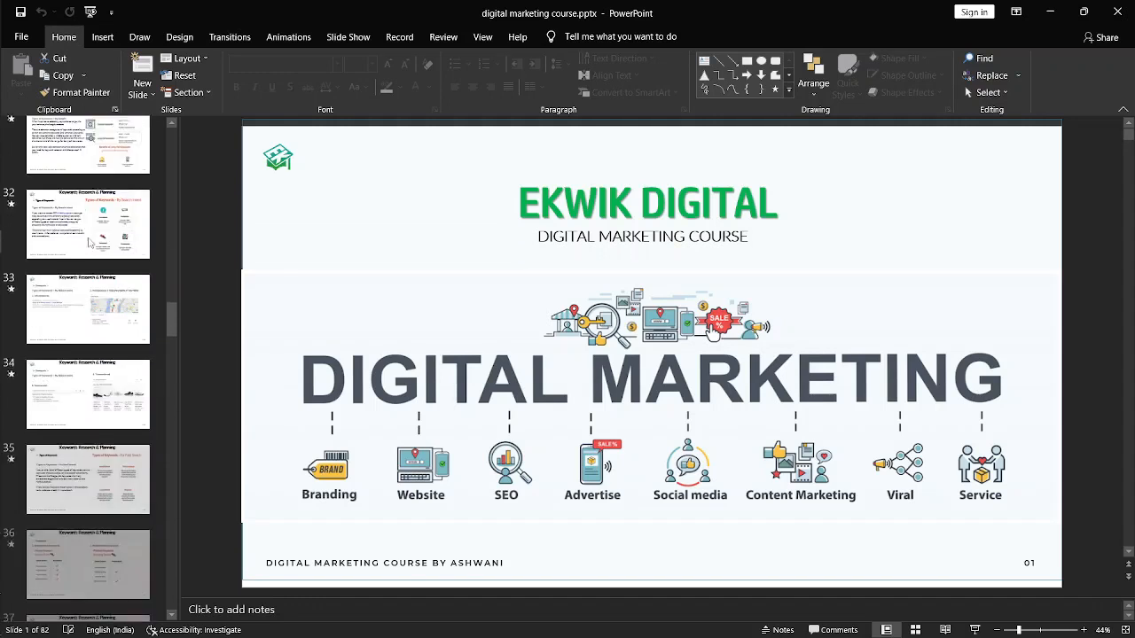
pyautogui.scroll(-6, 89, 242)
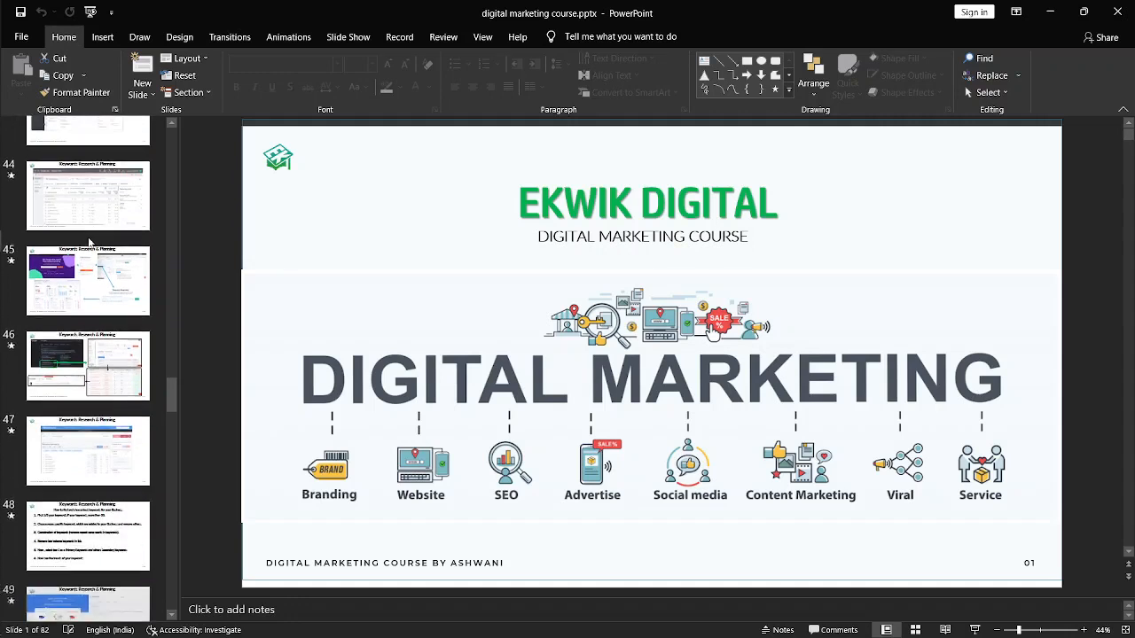
pyautogui.click(66, 375)
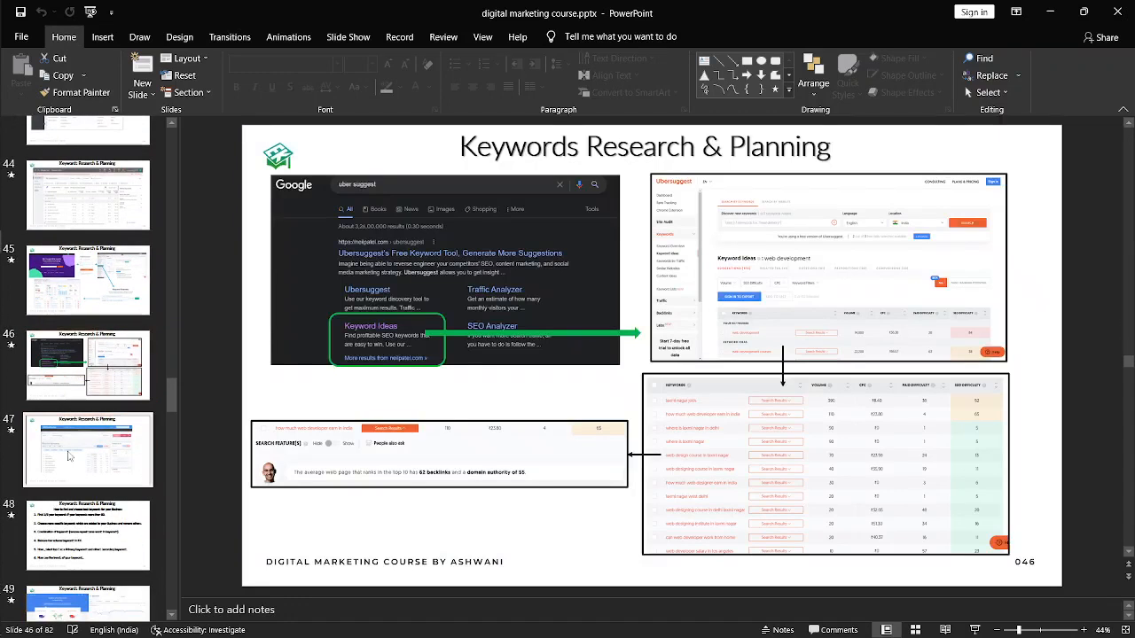
pyautogui.click(71, 454)
pyautogui.scroll(-4, 93, 355)
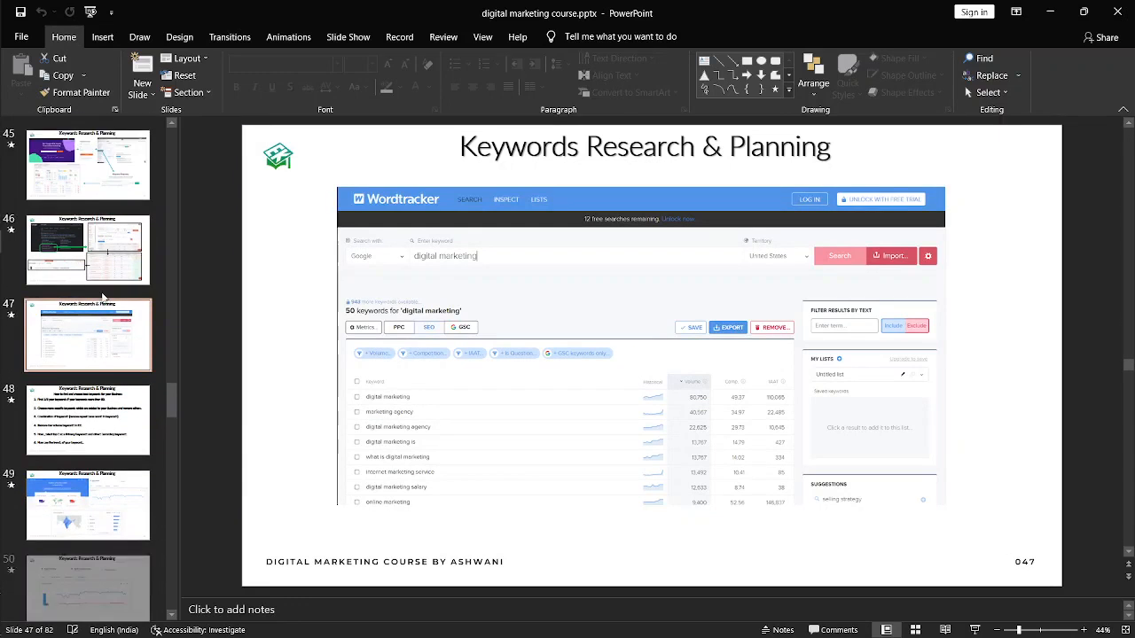
pyautogui.click(97, 374)
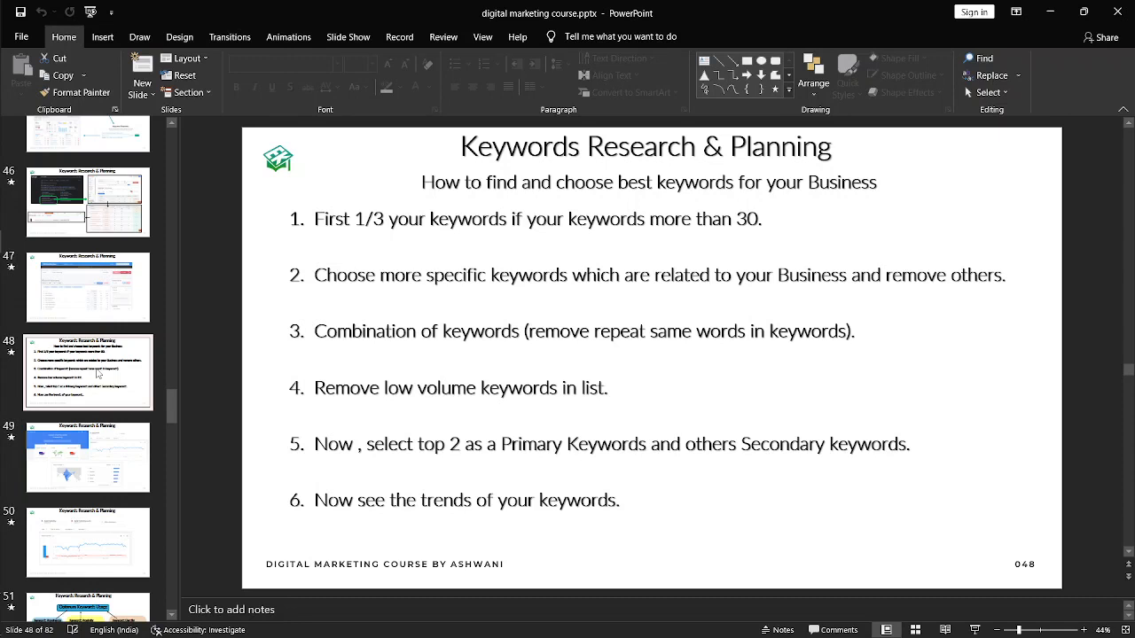
# Step: Find the file Keyword Stats 2022-09-16 at 18_38_17.csv with the system search and open it in Excel
pyautogui.press('super+s')
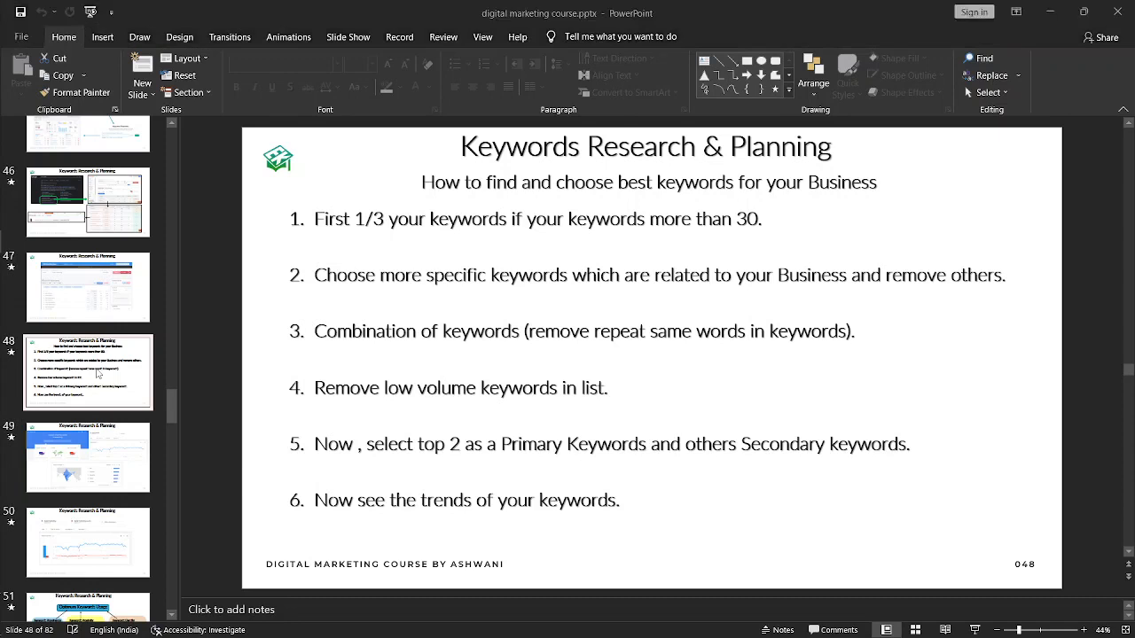
pyautogui.write('keyword')
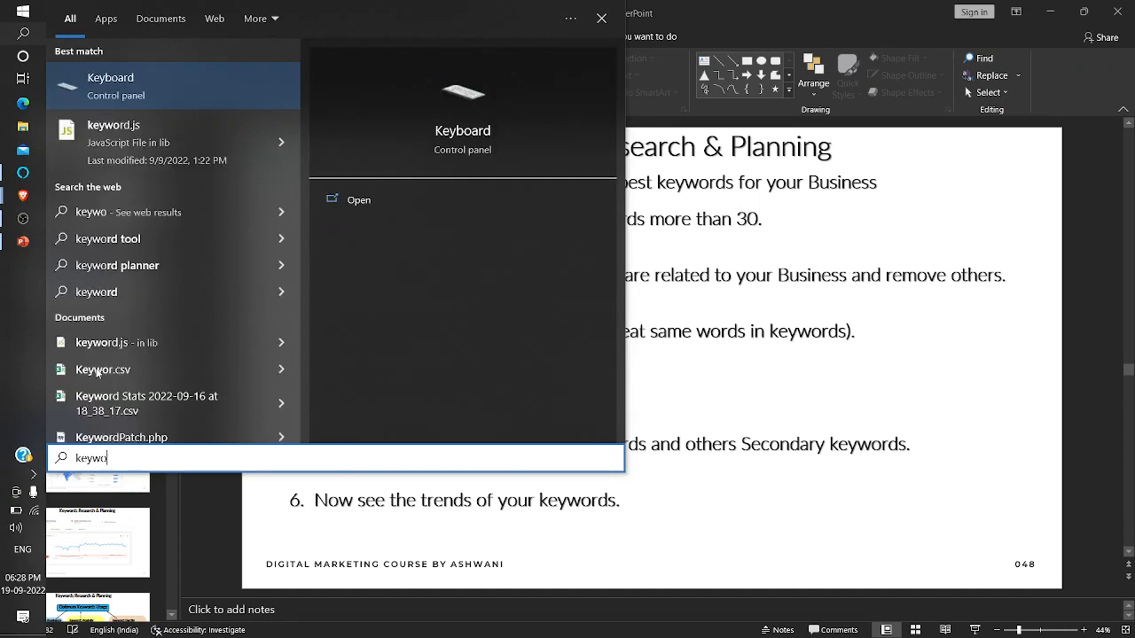
pyautogui.press('Down')
pyautogui.press('Return')
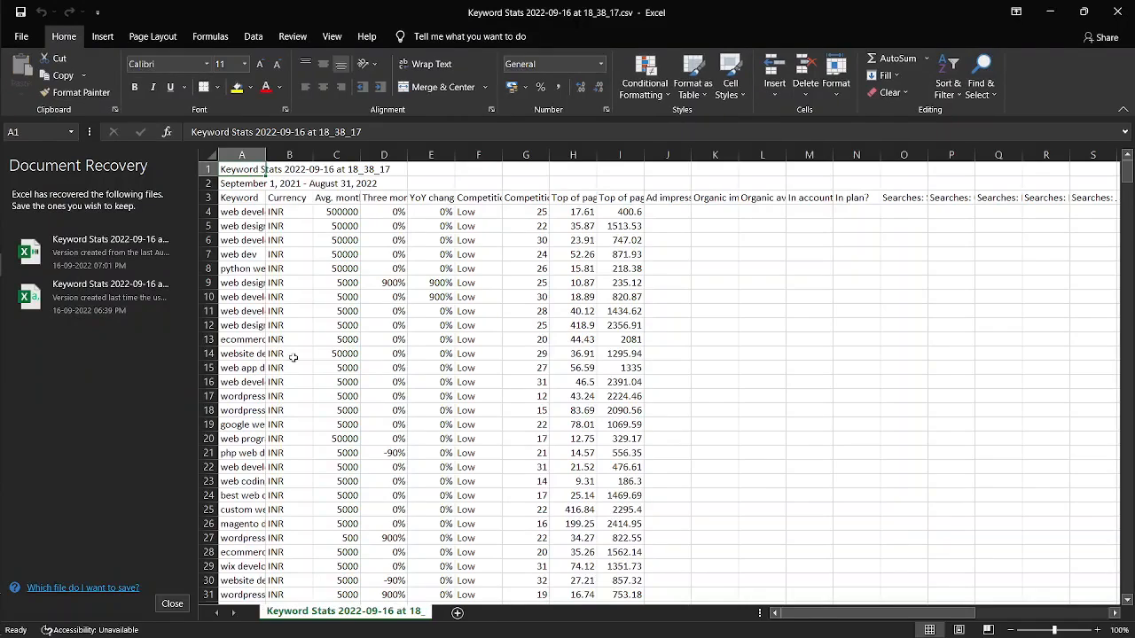
# Step: Close the Document Recovery pane and choose to remove the recovered files
pyautogui.click(169, 607)
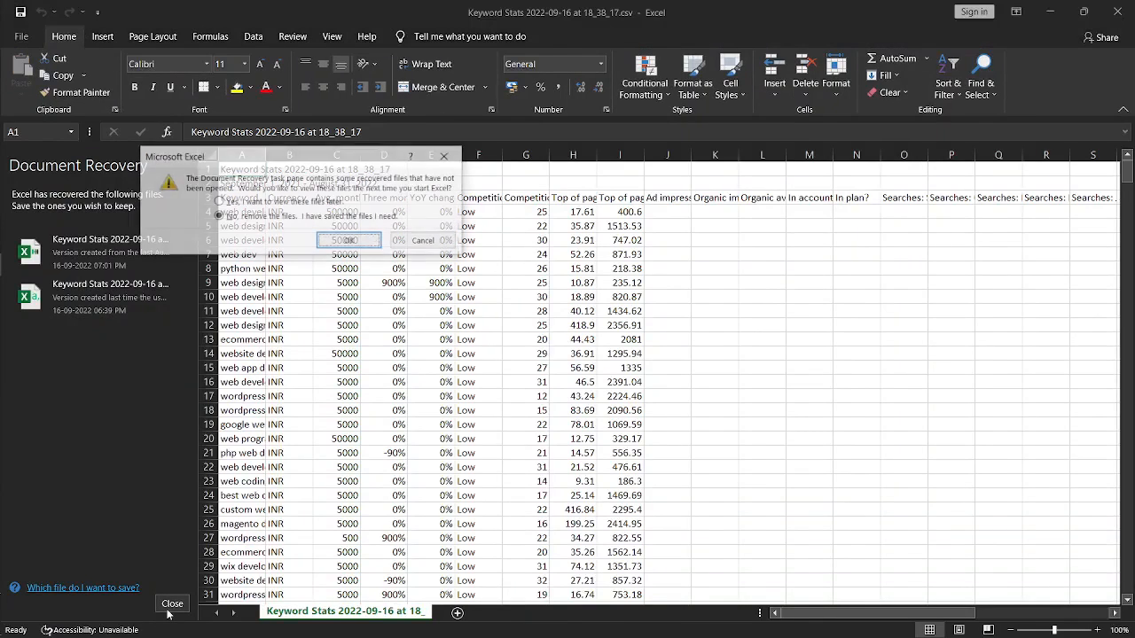
pyautogui.click(349, 241)
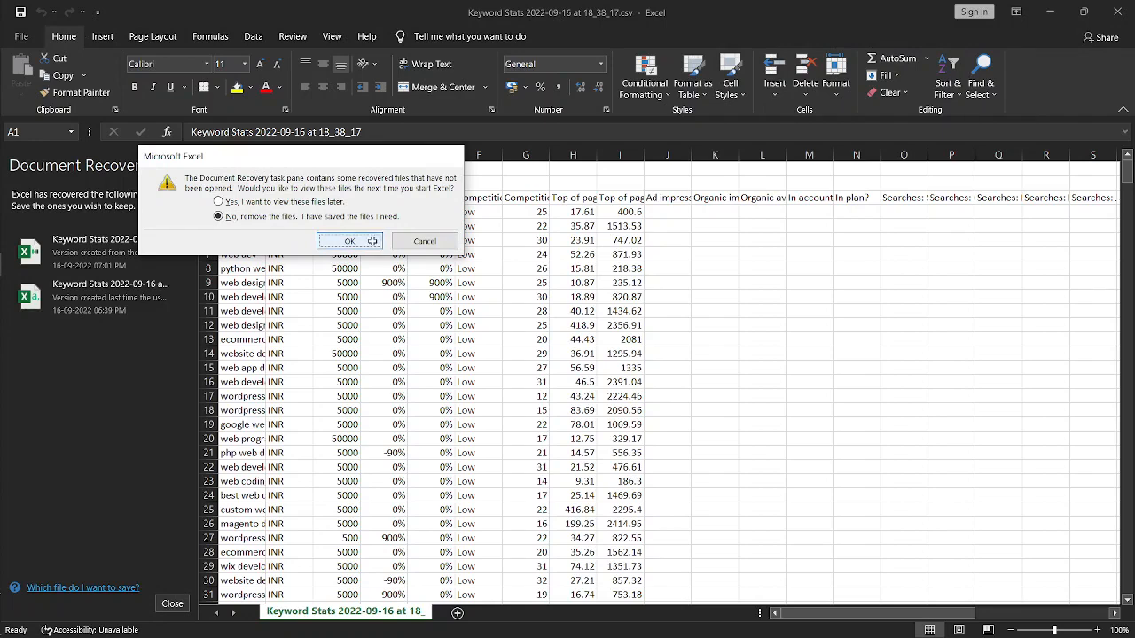
pyautogui.click(564, 436)
# Step: Widen column A so the full keyword names fit in their cells
pyautogui.scroll(-2, 352, 346)
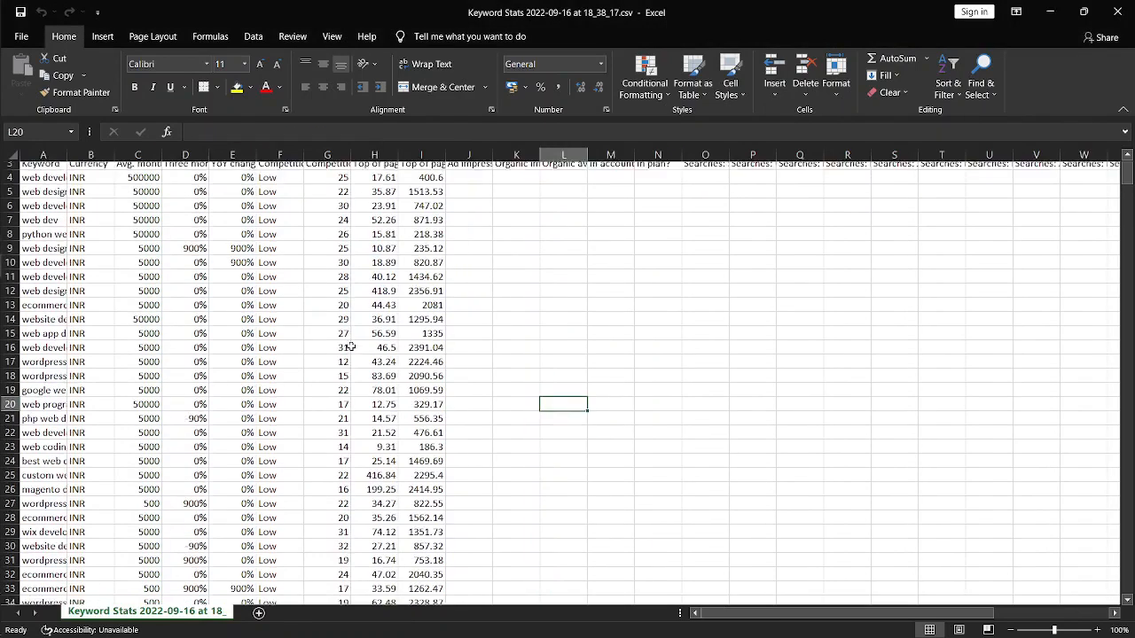
pyautogui.scroll(1, 68, 212)
pyautogui.moveTo(66, 157); pyautogui.dragTo(298, 165)
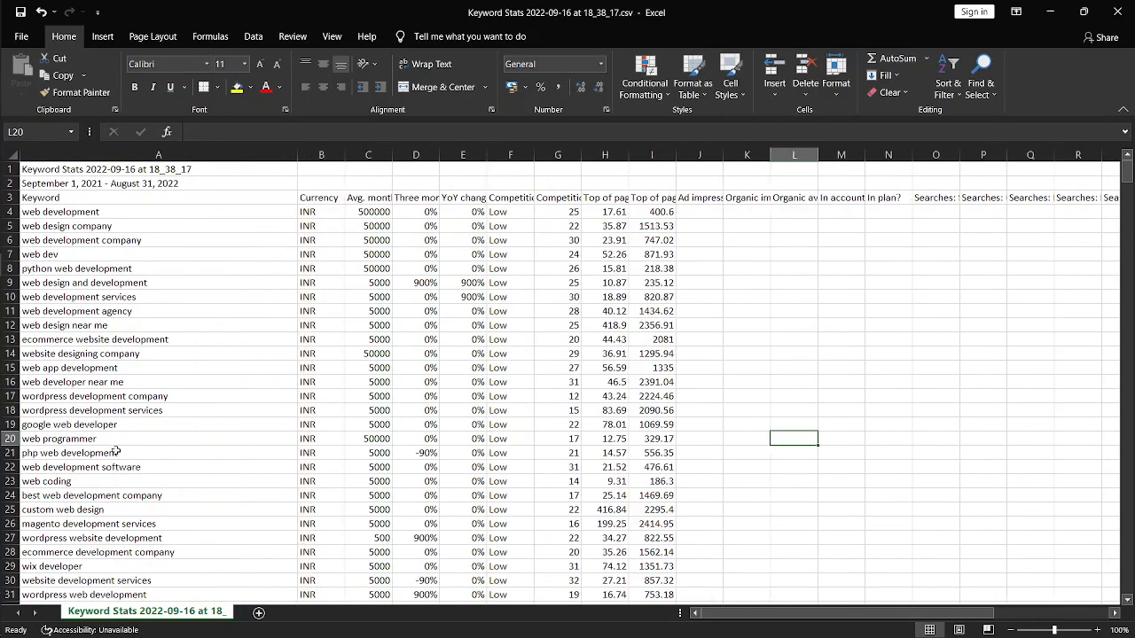
# Step: Restore the keyword workbook to a smaller window over the presentation and extend its height downward
pyautogui.doubleClick(395, 6)
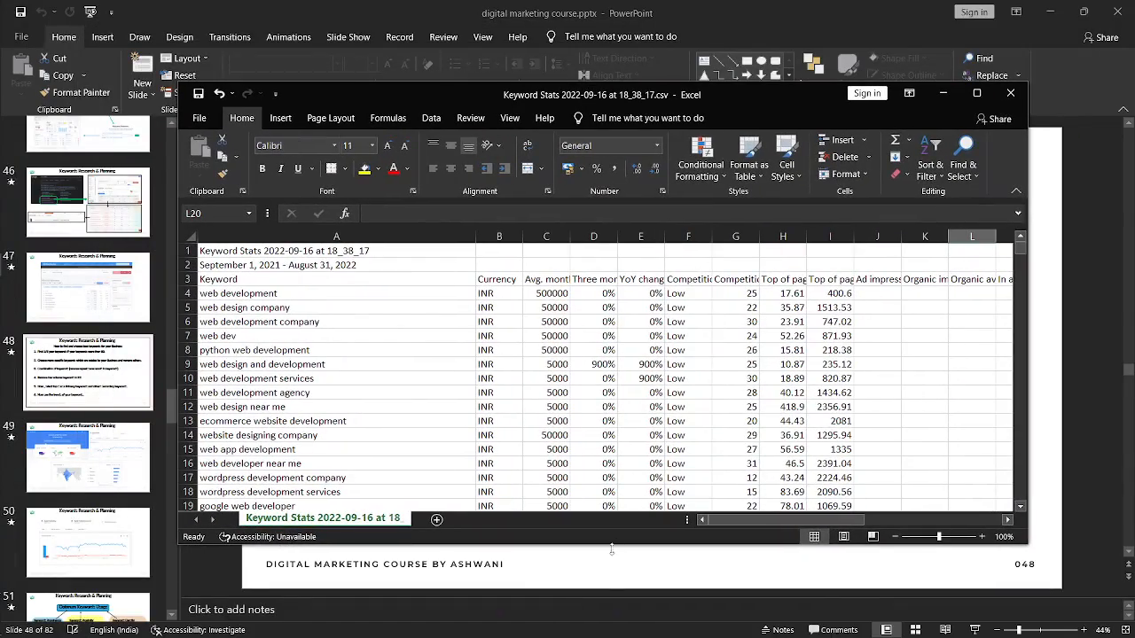
pyautogui.moveTo(614, 542); pyautogui.dragTo(614, 612)
pyautogui.scroll(-3, 258, 484)
pyautogui.scroll(3, 257, 483)
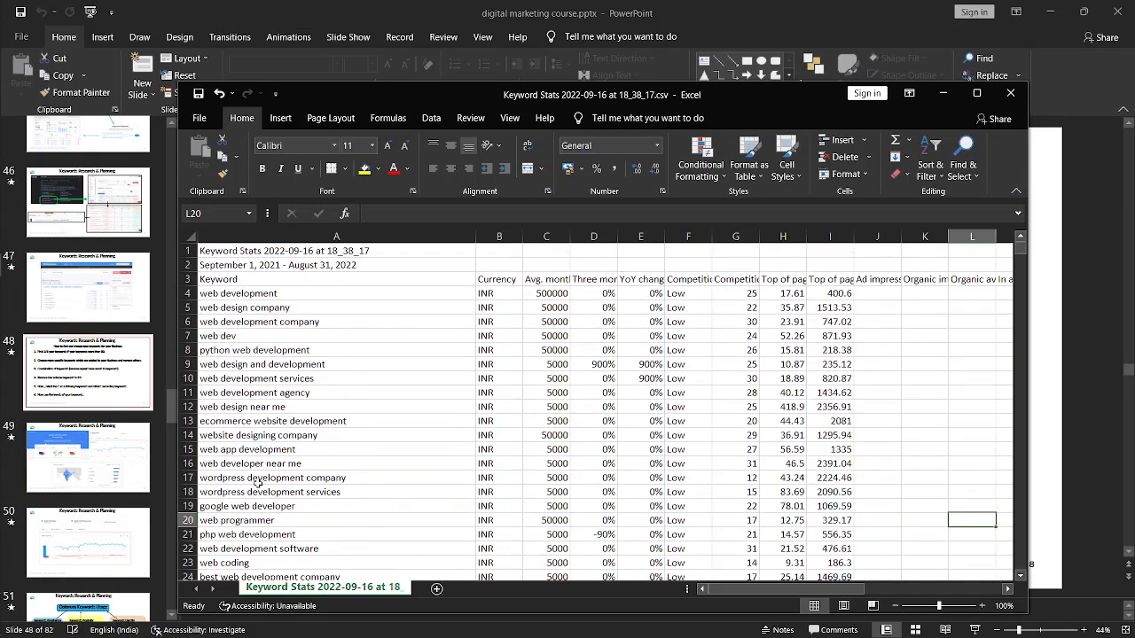
# Step: Examine the keywords in A4 to A6, from "web development" to "web development company", and skim the rows below
pyautogui.click(235, 294)
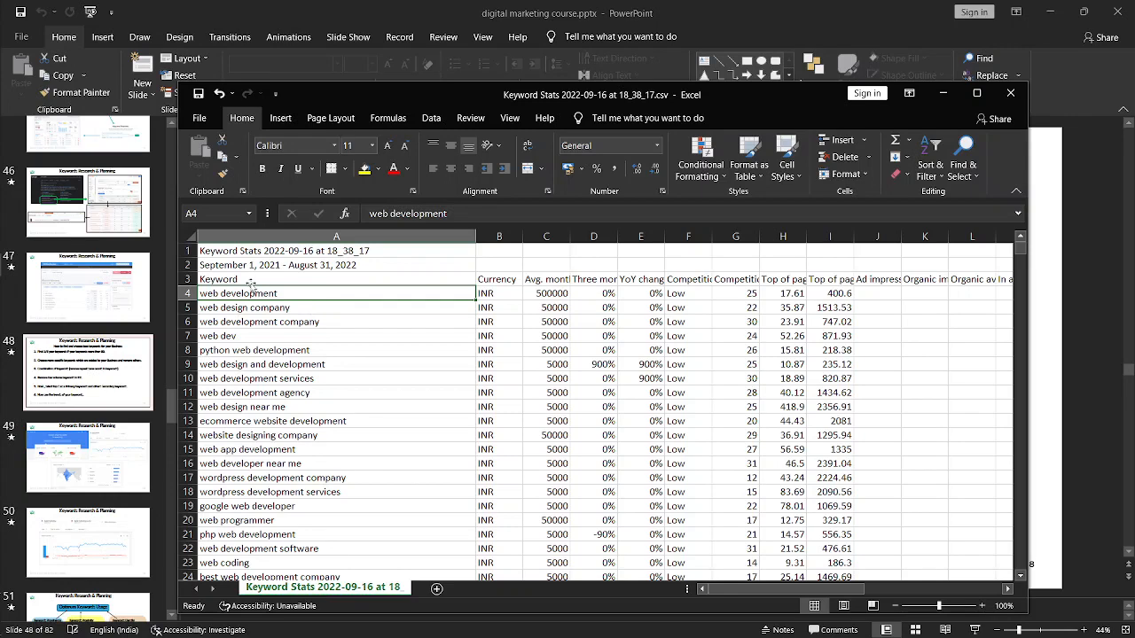
pyautogui.click(236, 305)
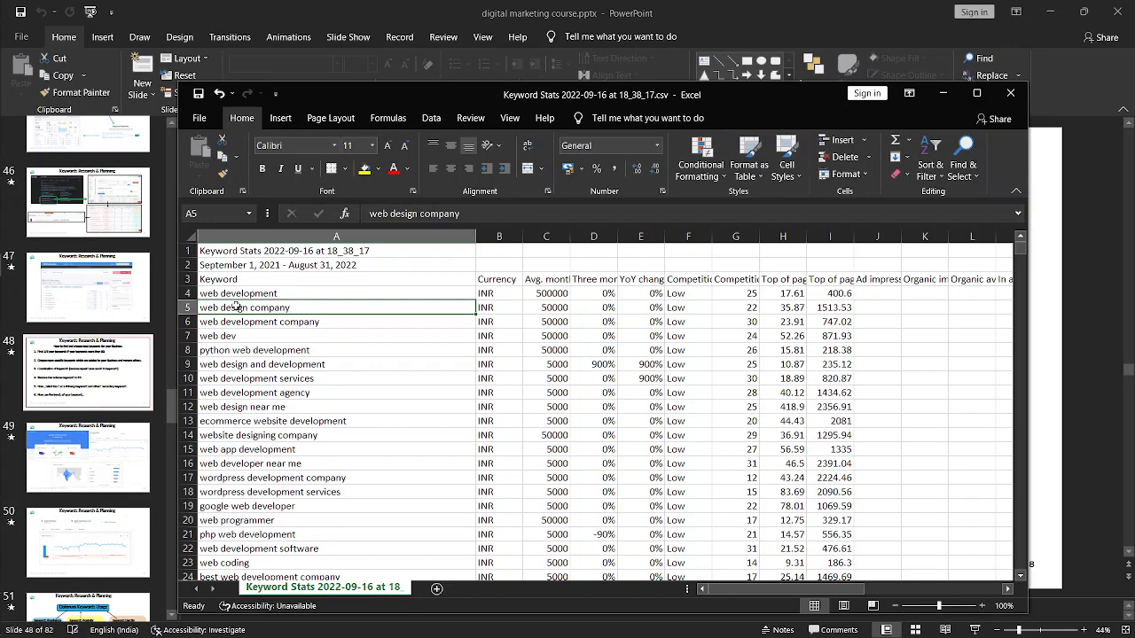
pyautogui.click(243, 296)
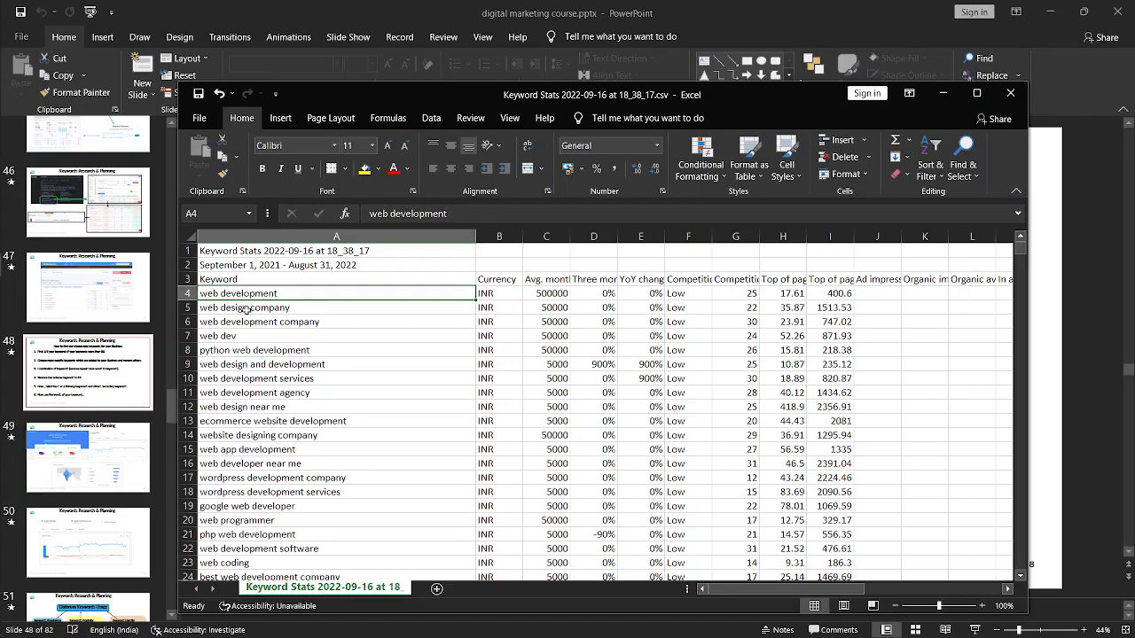
pyautogui.click(252, 323)
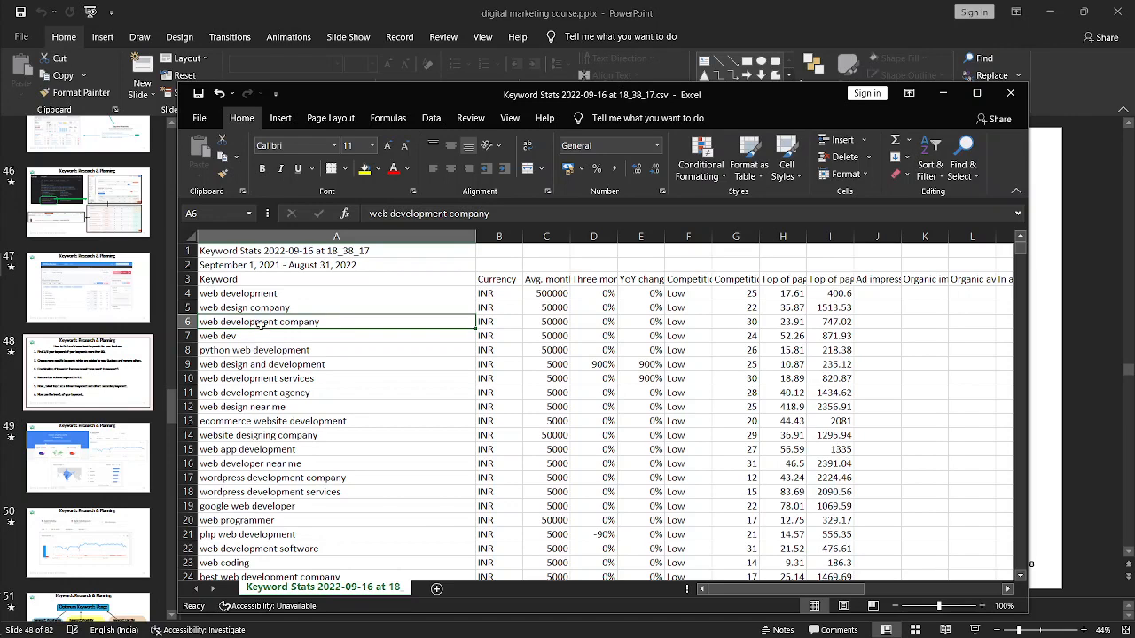
pyautogui.hotkey('ctrl', 'a')
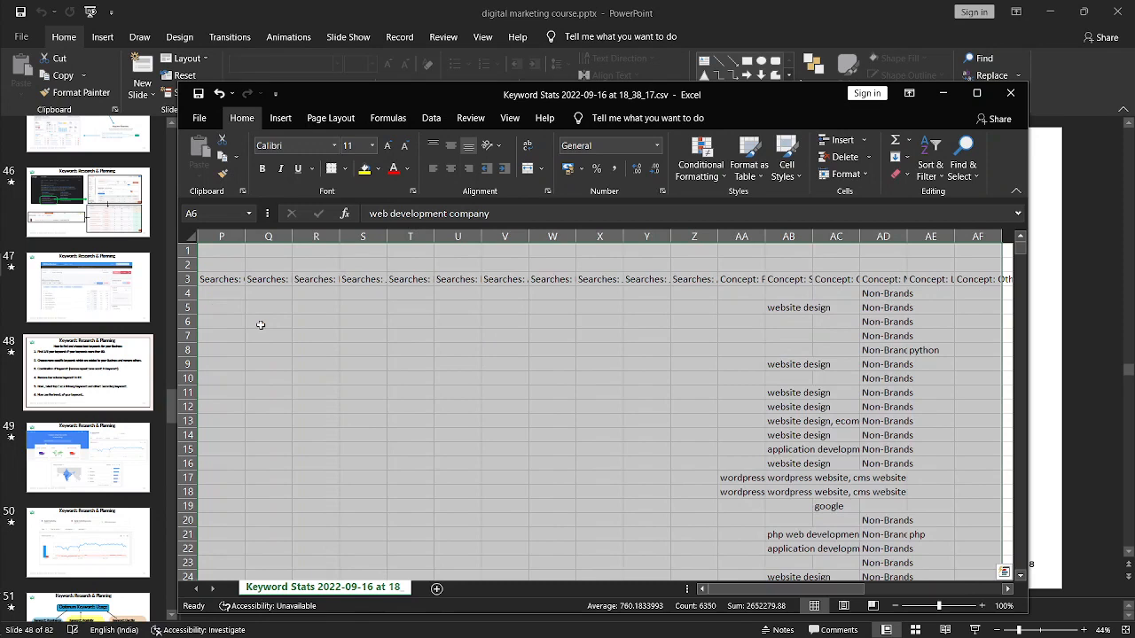
pyautogui.click(261, 325)
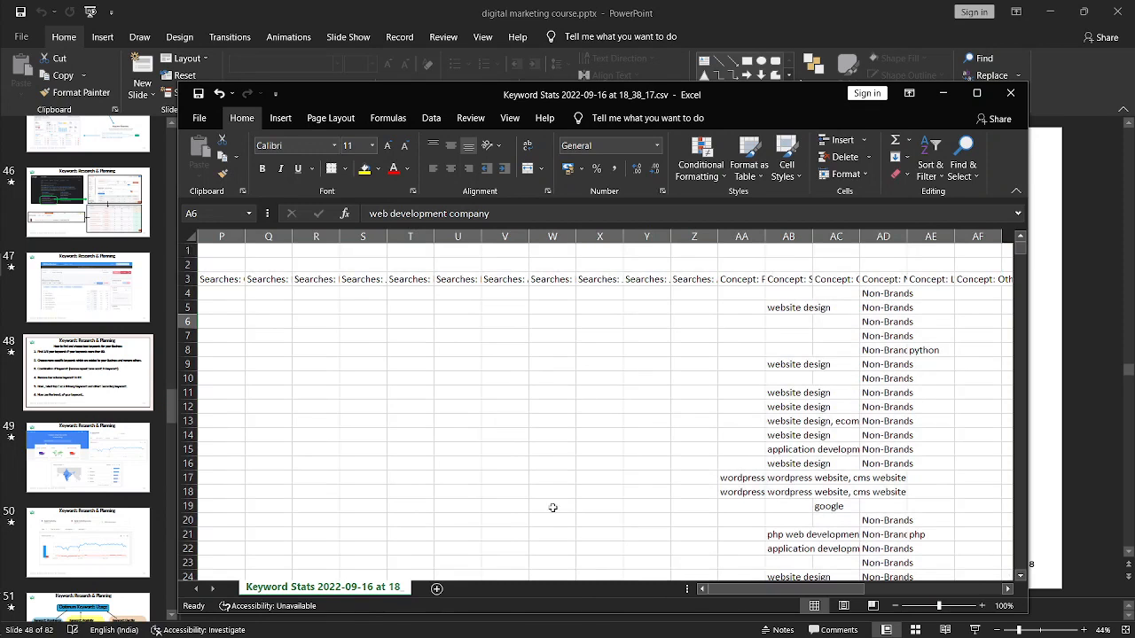
pyautogui.hscroll(-5, 681, 513)
pyautogui.scroll(-3, 681, 513)
pyautogui.scroll(1, 681, 512)
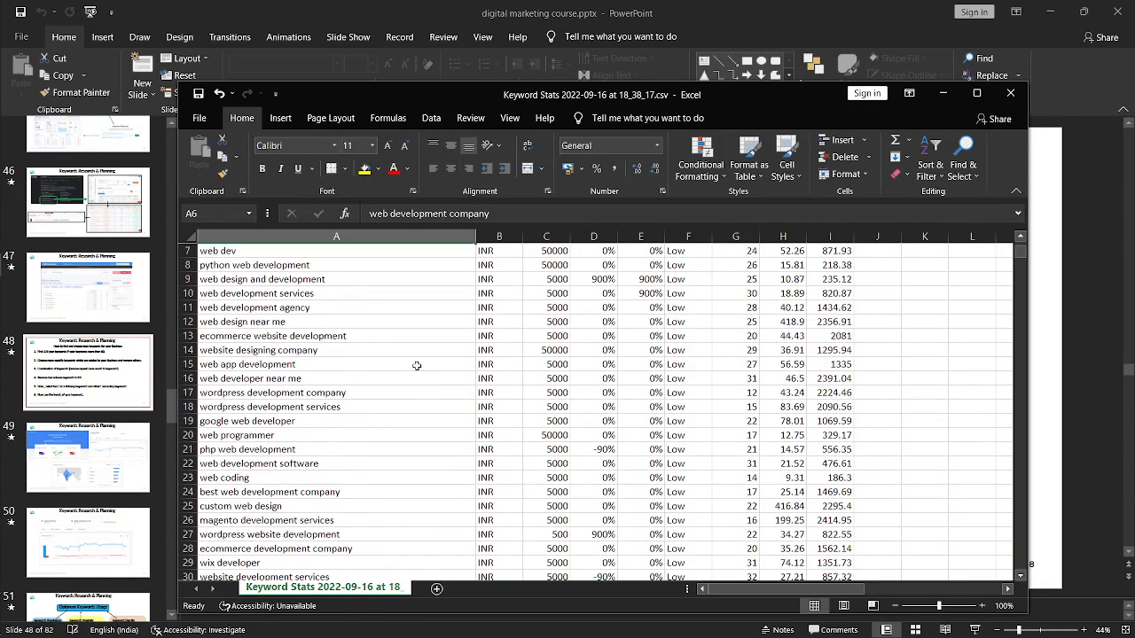
pyautogui.scroll(2, 256, 274)
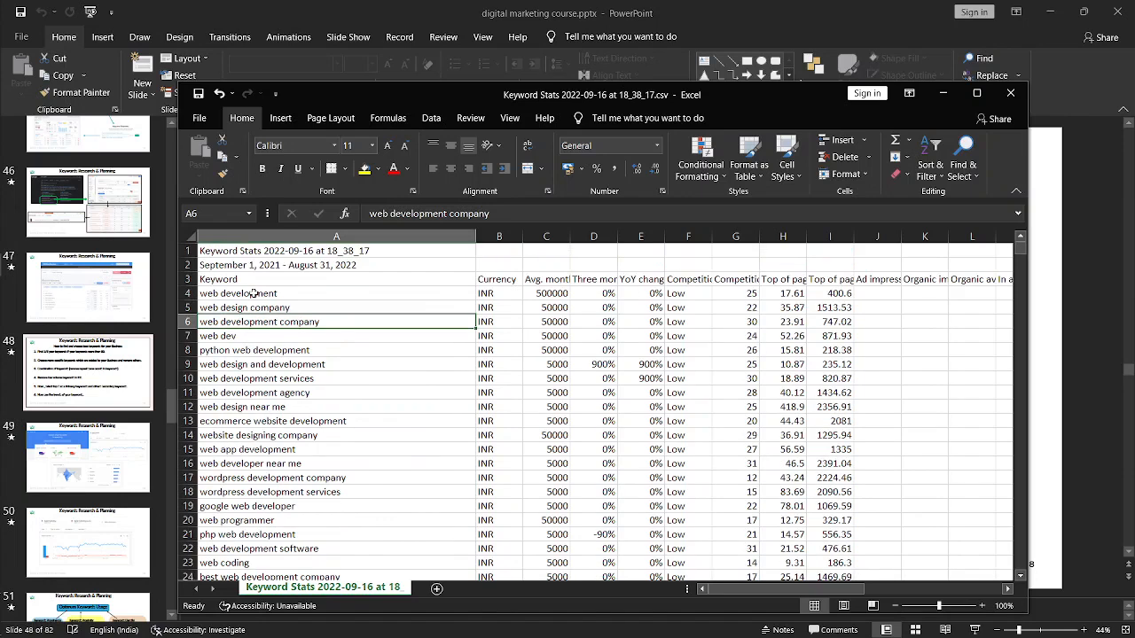
# Step: Compare the keywords from "web dev" down to "web development agency" against the selection rules on slide 48
pyautogui.click(242, 336)
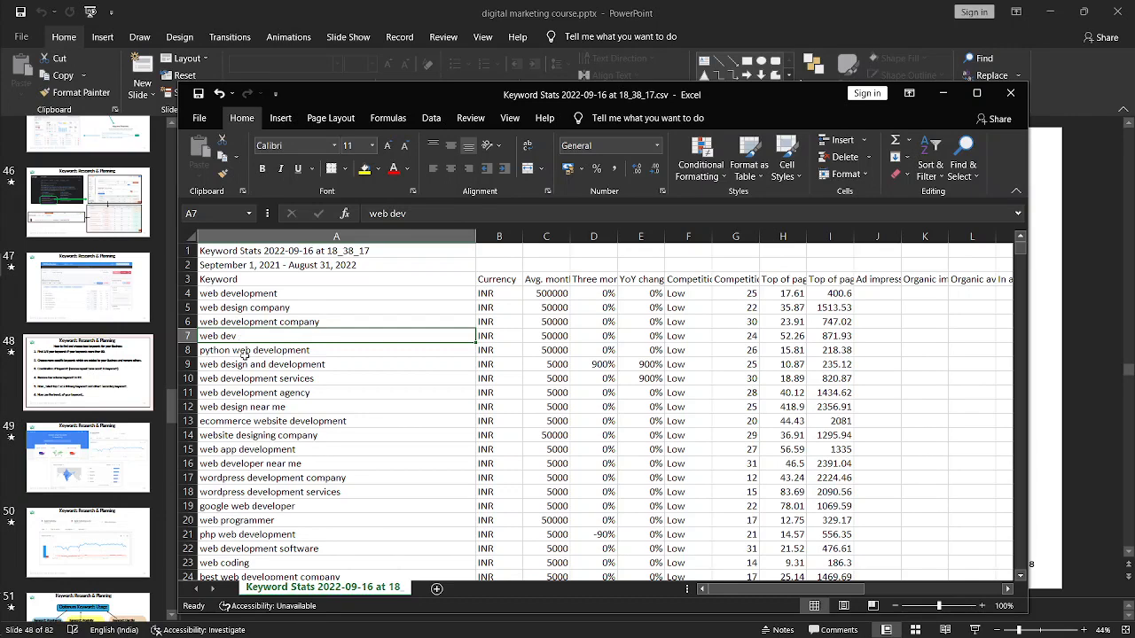
pyautogui.click(245, 355)
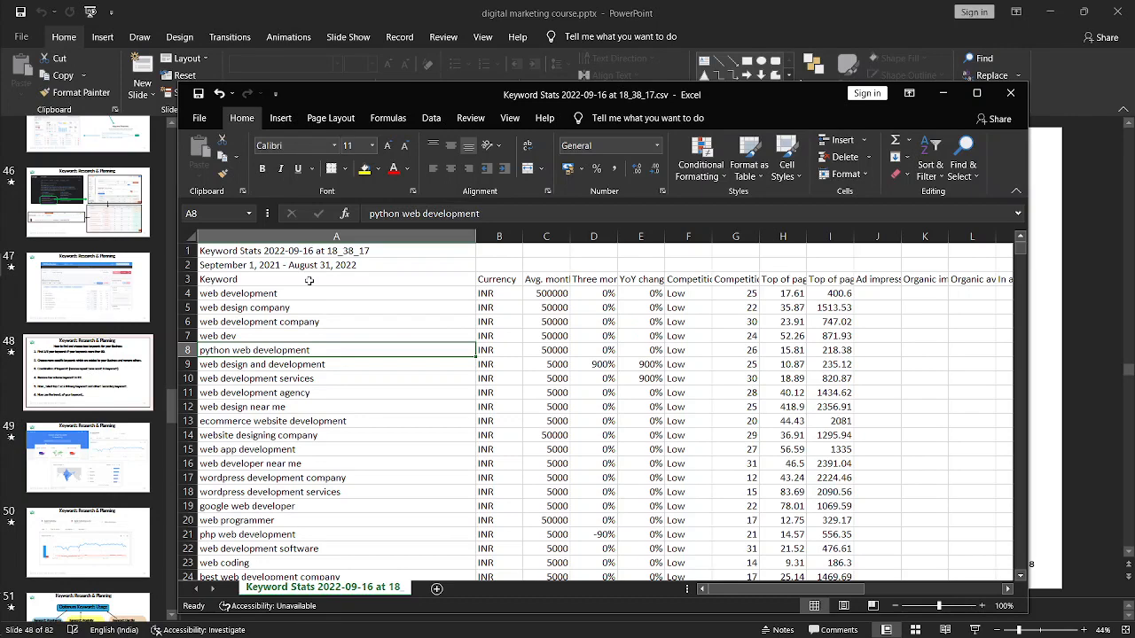
pyautogui.click(236, 373)
pyautogui.click(245, 358)
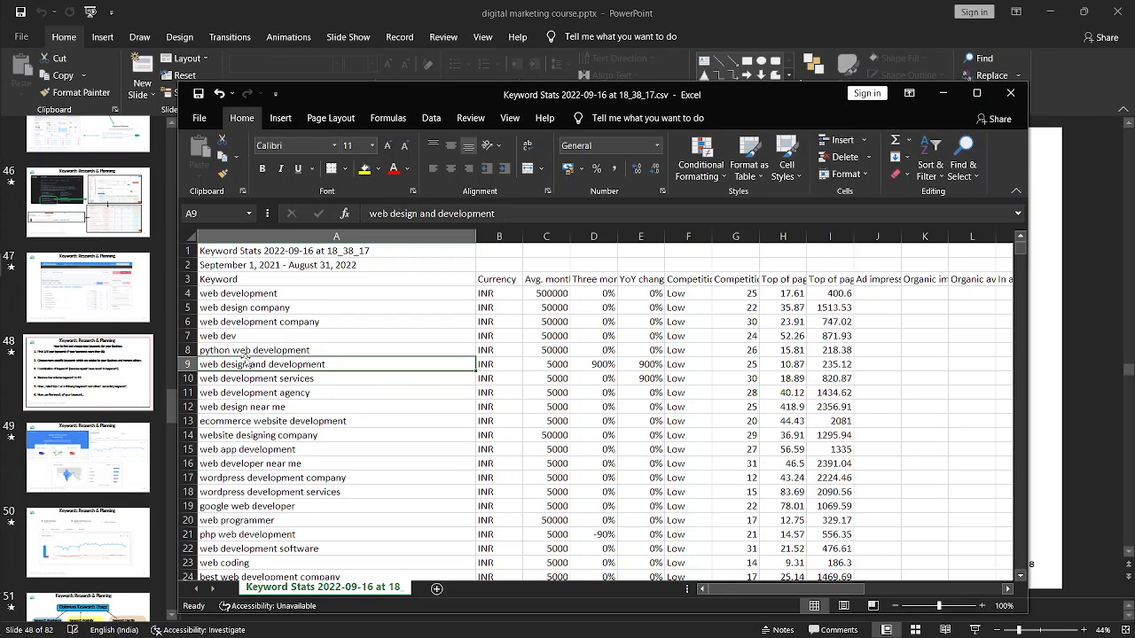
pyautogui.hotkey('alt', 'Tab')
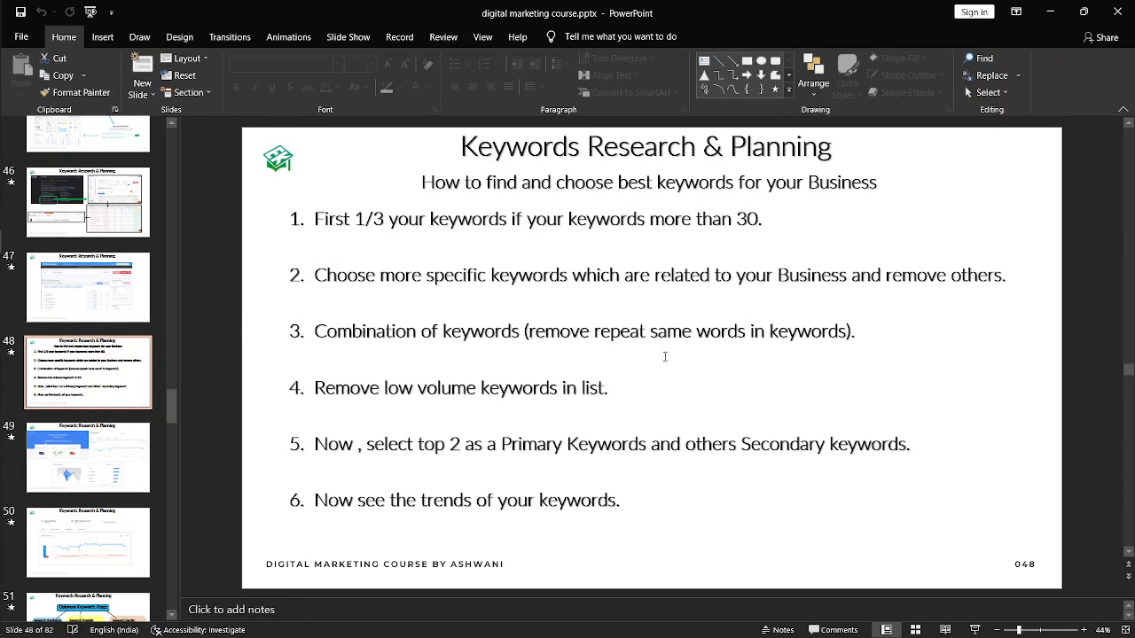
pyautogui.hotkey('alt', 'Tab')
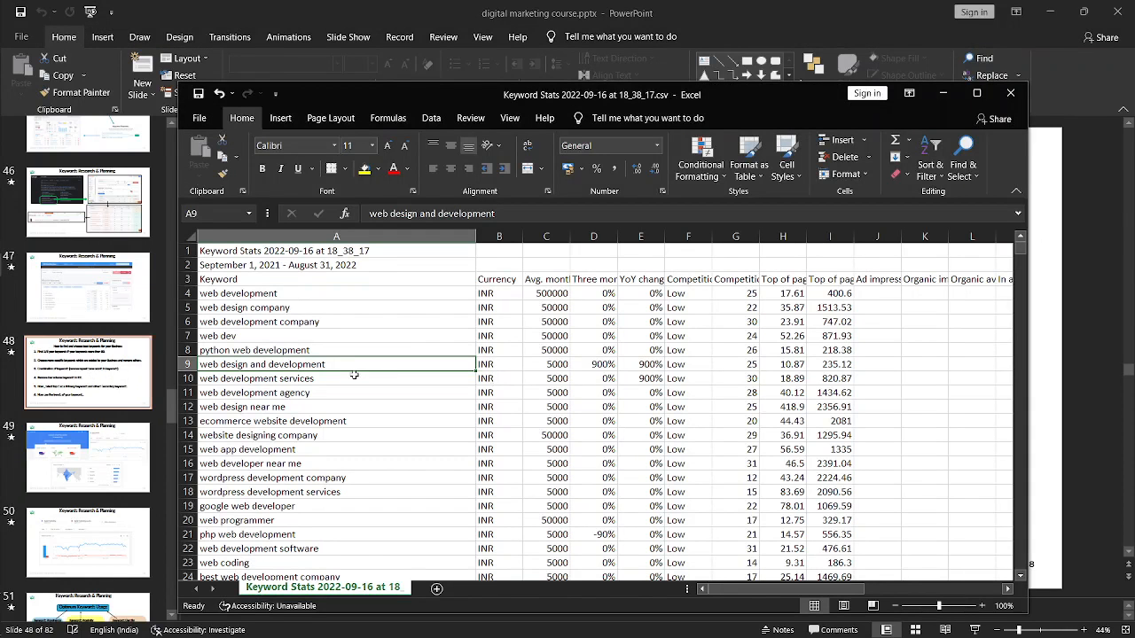
pyautogui.click(257, 379)
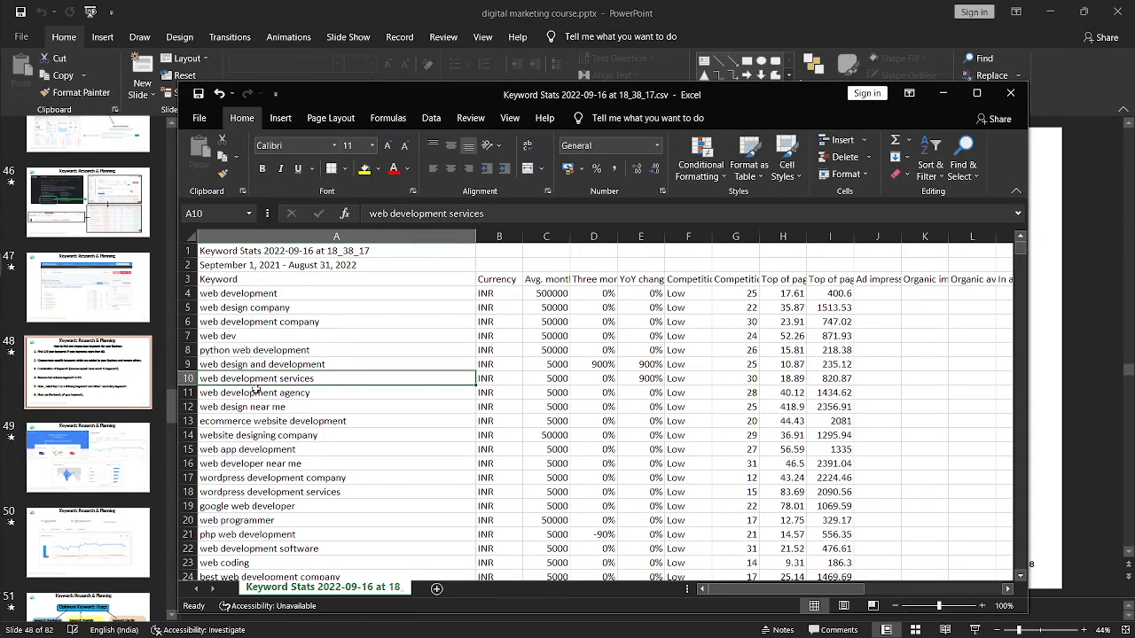
pyautogui.click(255, 390)
pyautogui.click(317, 375)
pyautogui.click(315, 401)
pyautogui.click(327, 377)
# Step: Switch to PowerPoint and review slide 48's rules on low-volume keywords, primary and secondary keywords, and keyword trends
pyautogui.hotkey('alt', 'Tab')
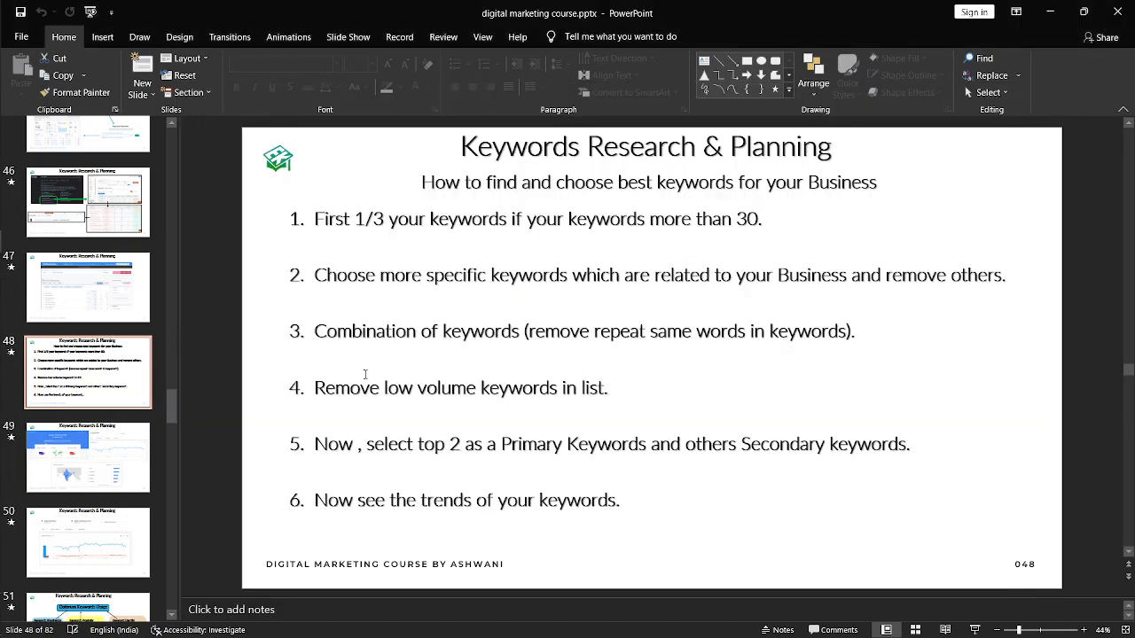
pyautogui.moveTo(384, 388); pyautogui.dragTo(603, 388)
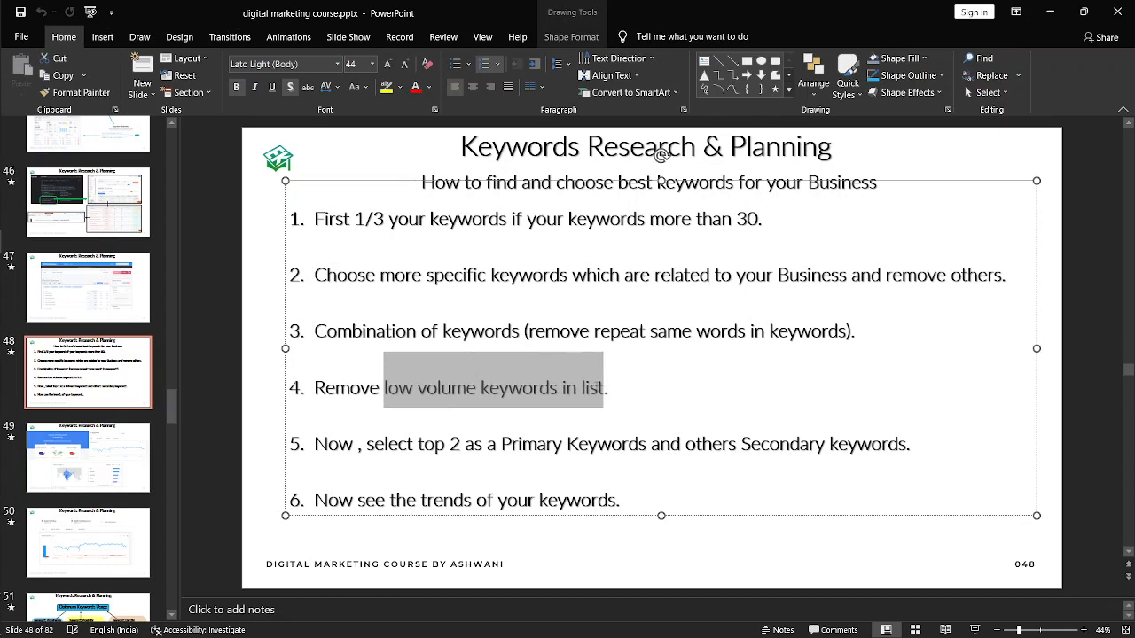
pyautogui.click(501, 444)
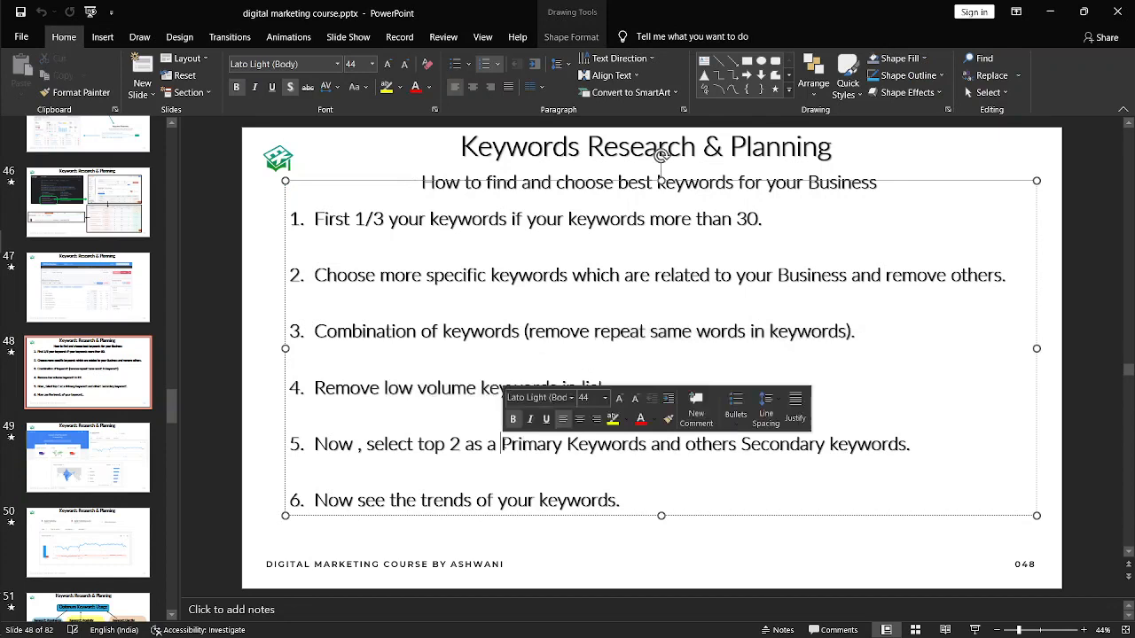
pyautogui.click(626, 490)
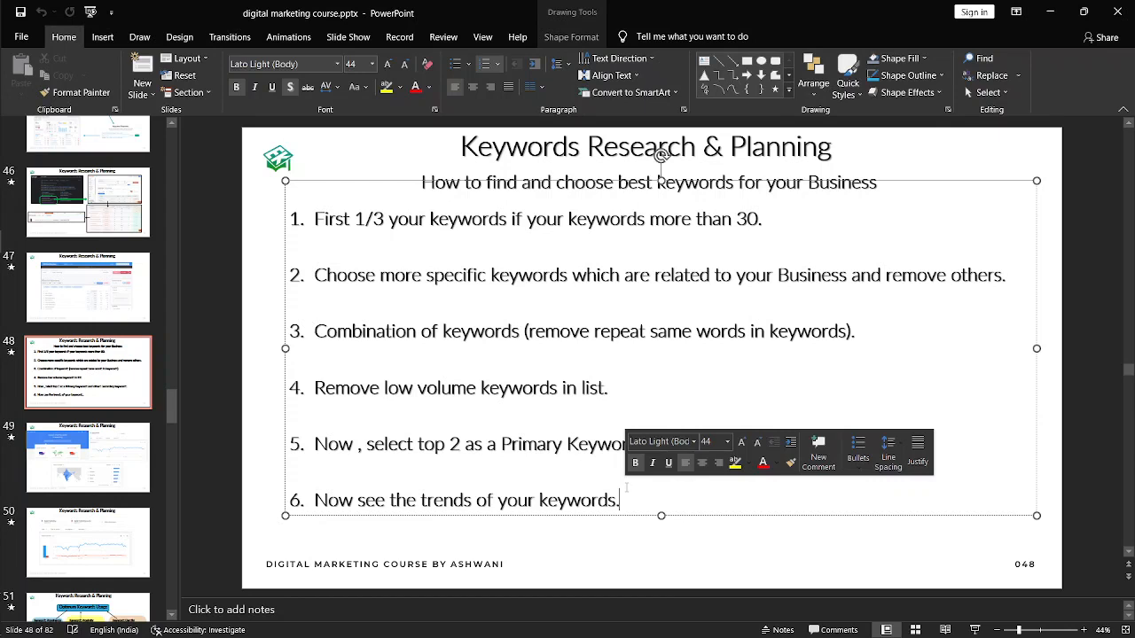
# Step: View slides 49 and 50 with the Google Trends interest charts and keyword comparison
pyautogui.click(114, 438)
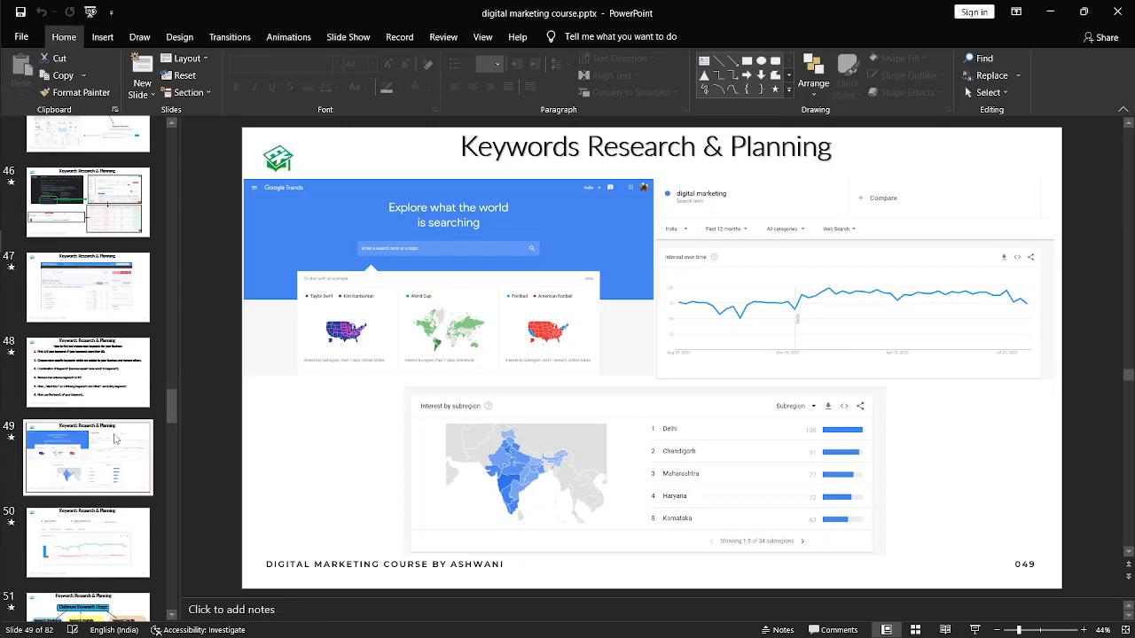
pyautogui.scroll(-2, 113, 438)
pyautogui.click(88, 380)
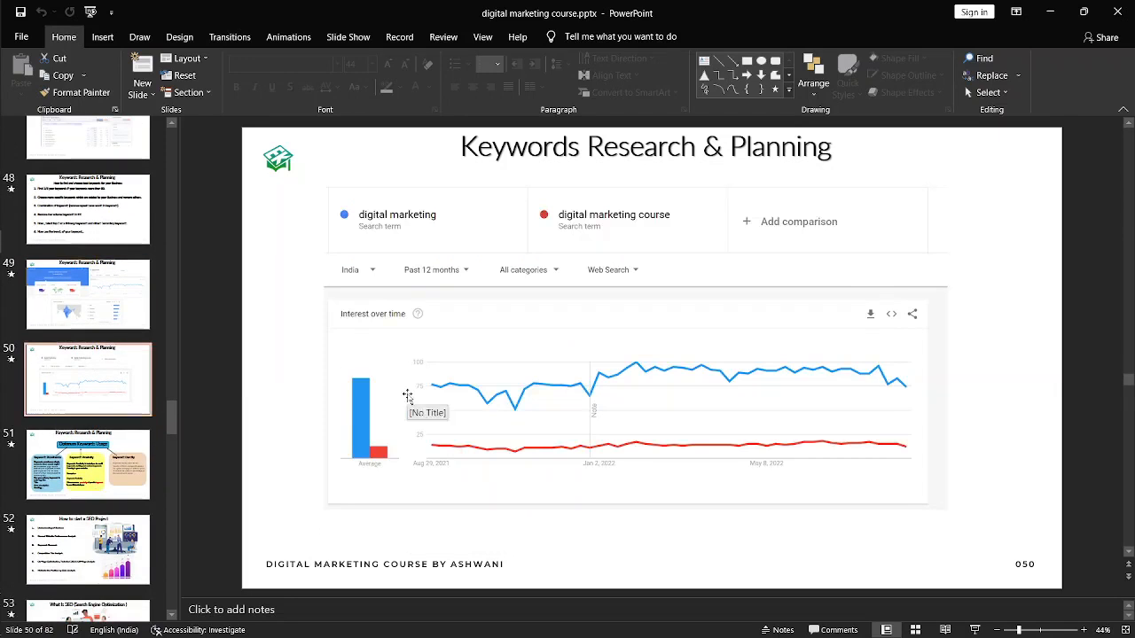
# Step: Switch to the Brave window with Ubersuggest, search for "google trends" in a new tab, and open the Google Trends site
pyautogui.hotkey('alt', 'Tab')
pyautogui.press('Tab')
pyautogui.hotkey('alt', 'shift', 'Tab')
pyautogui.hotkey('alt', 'shift', 'Tab')
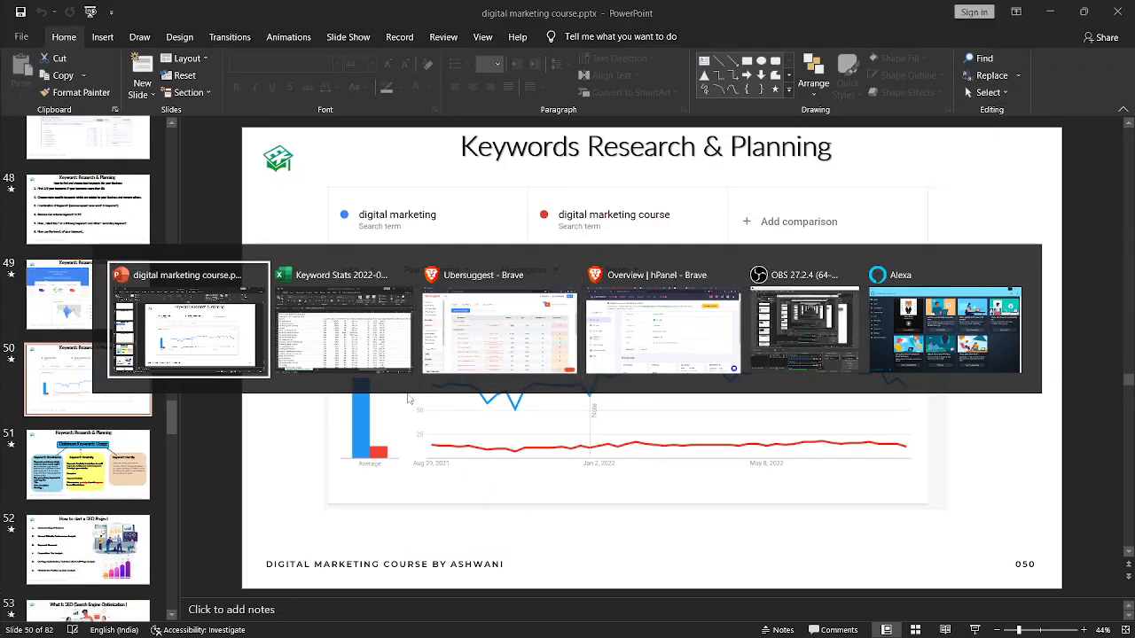
pyautogui.hotkey('alt', 'Tab')
pyautogui.hotkey('alt', 'Tab')
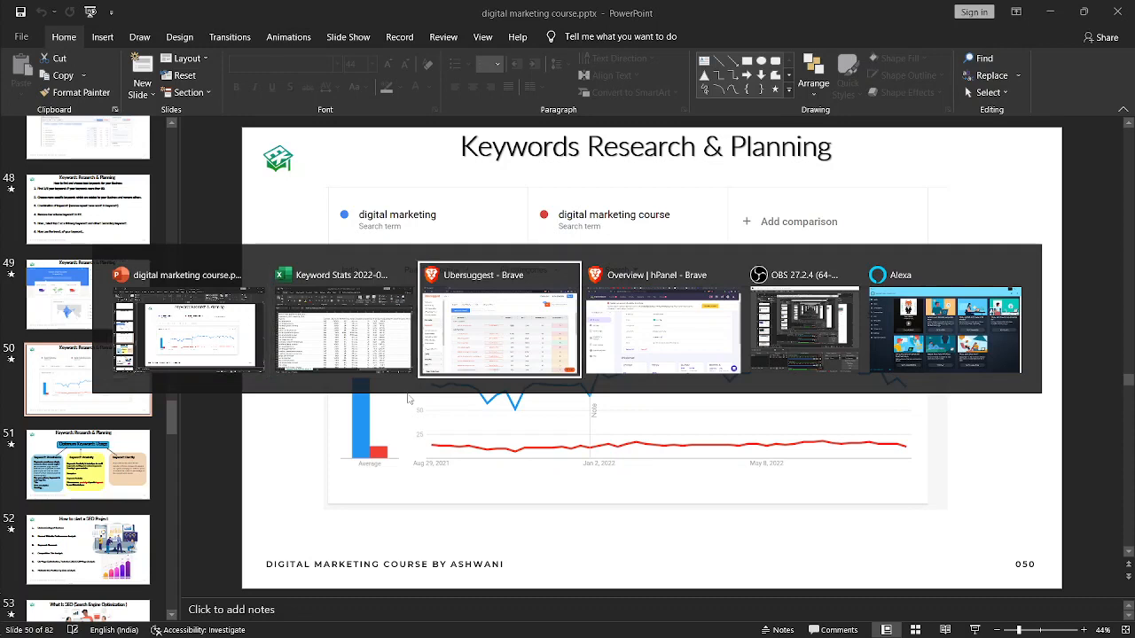
pyautogui.click(201, 11)
pyautogui.write('goog')
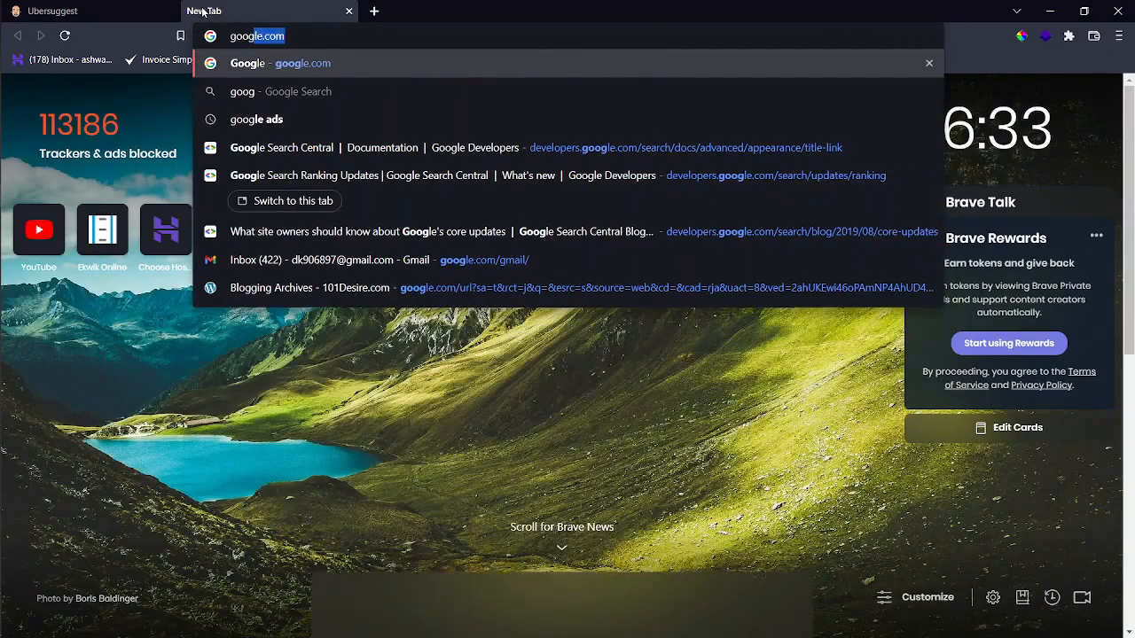
pyautogui.write('le tre')
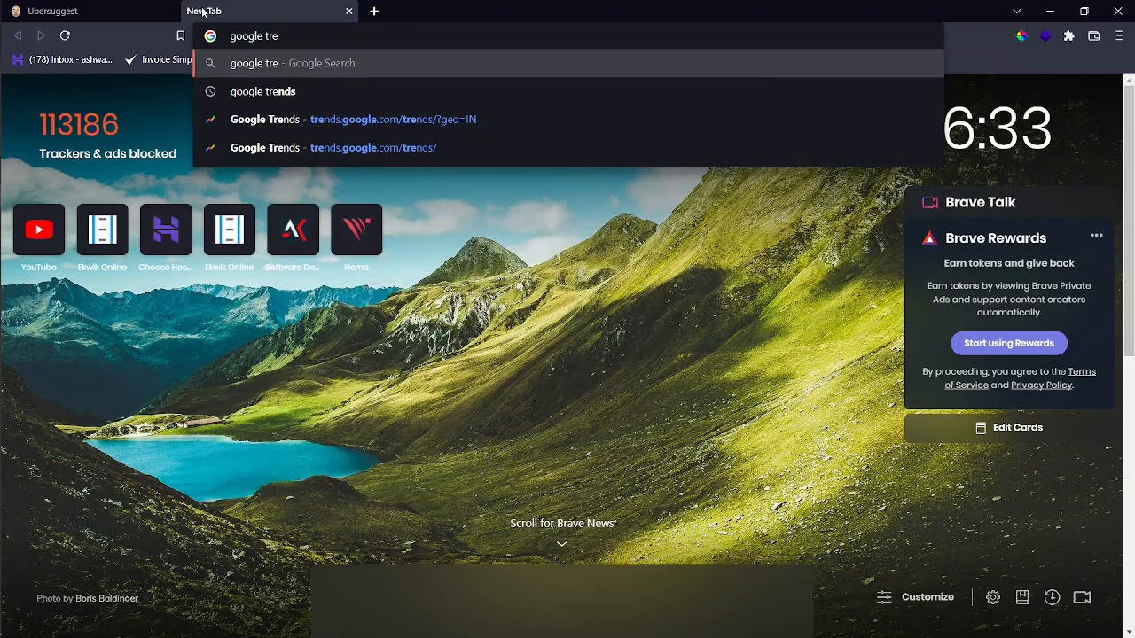
pyautogui.press('Down')
pyautogui.press('Return')
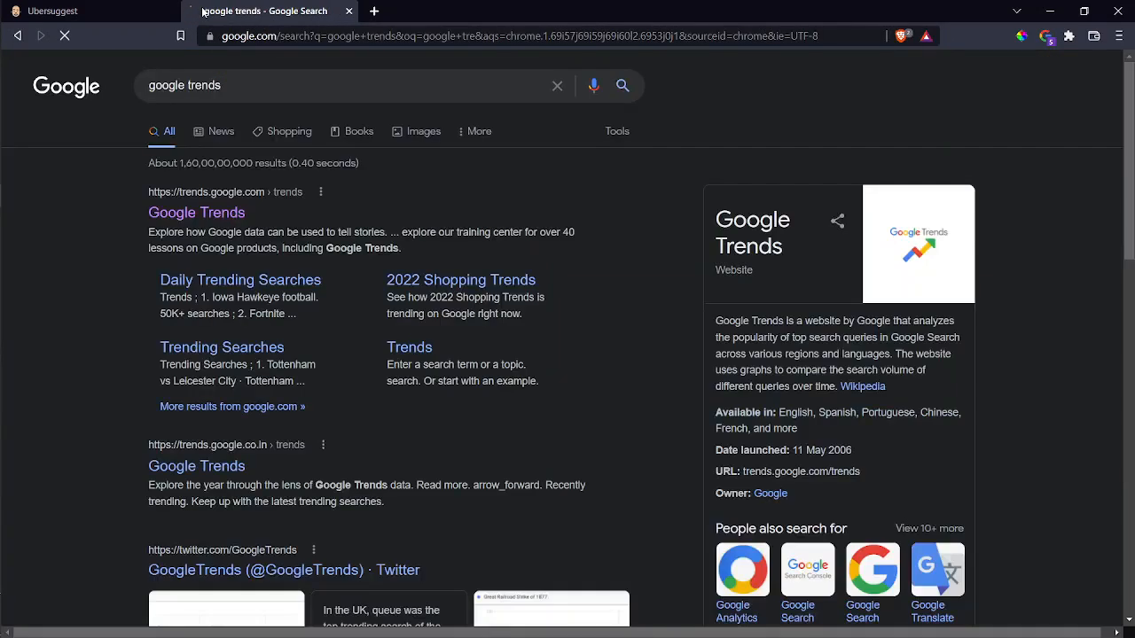
pyautogui.click(181, 216)
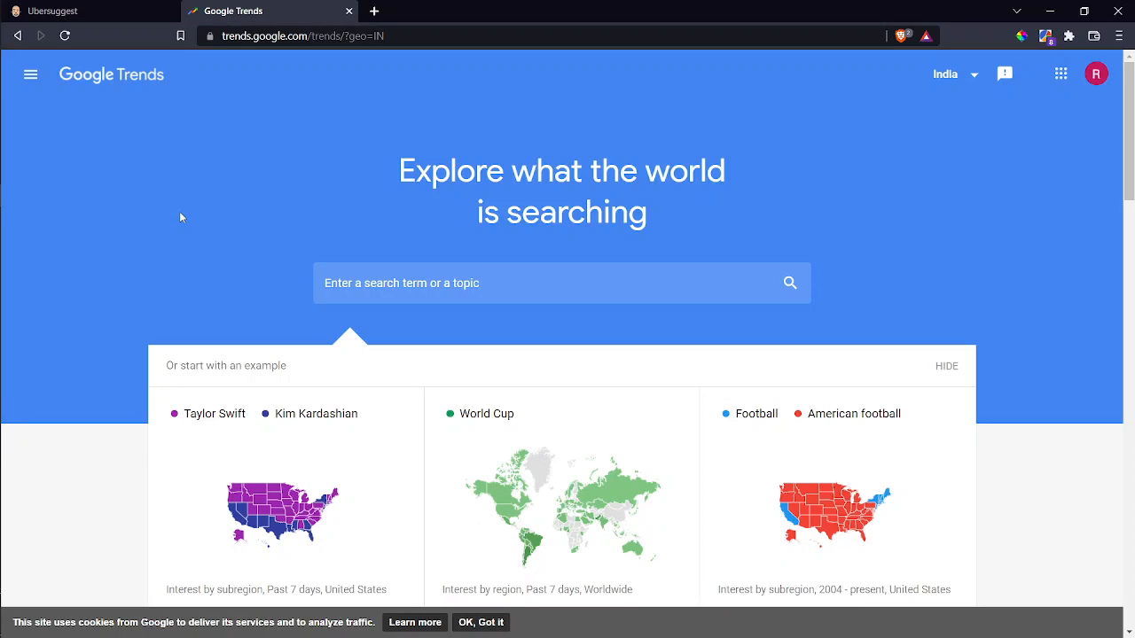
# Step: Search Google Trends for the term "website development"
pyautogui.click(400, 277)
pyautogui.write('website dev')
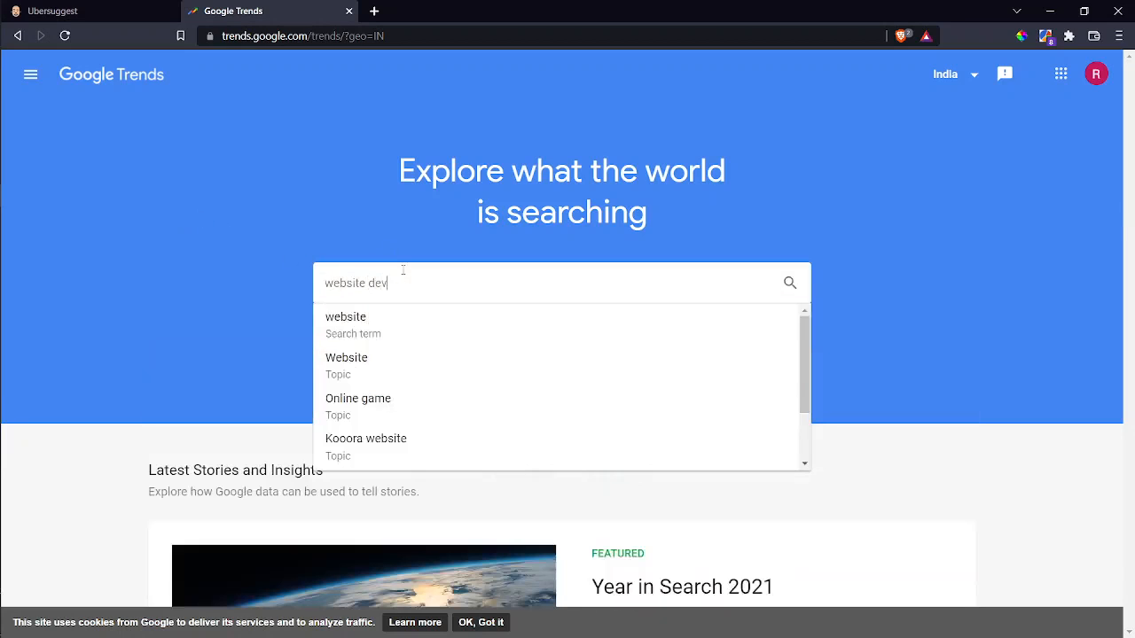
pyautogui.write('elopmenet')
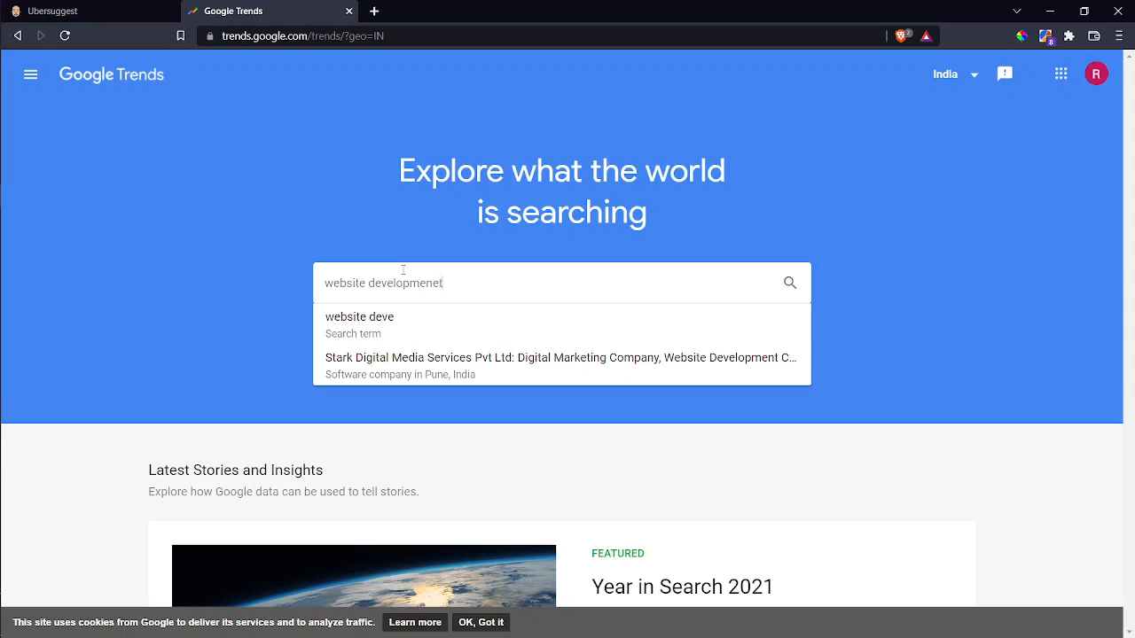
pyautogui.press('BackSpace')
pyautogui.press('BackSpace')
pyautogui.write('t\\')
pyautogui.press('Return')
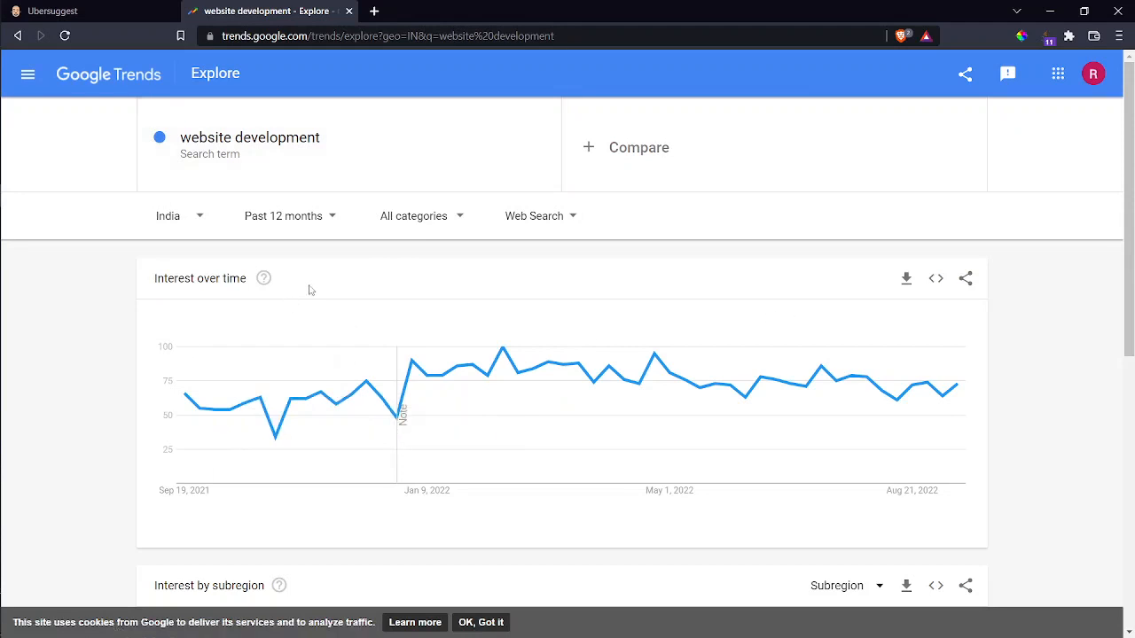
# Step: Set the time range to Past 5 years and examine the interest trend for "website development"
pyautogui.click(302, 219)
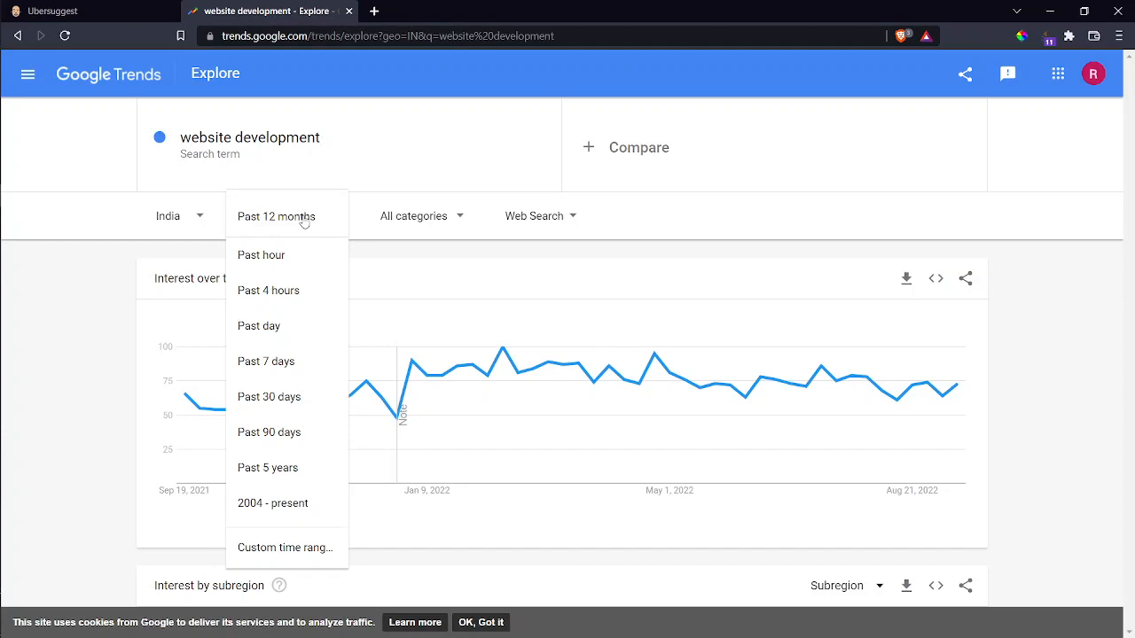
pyautogui.click(279, 471)
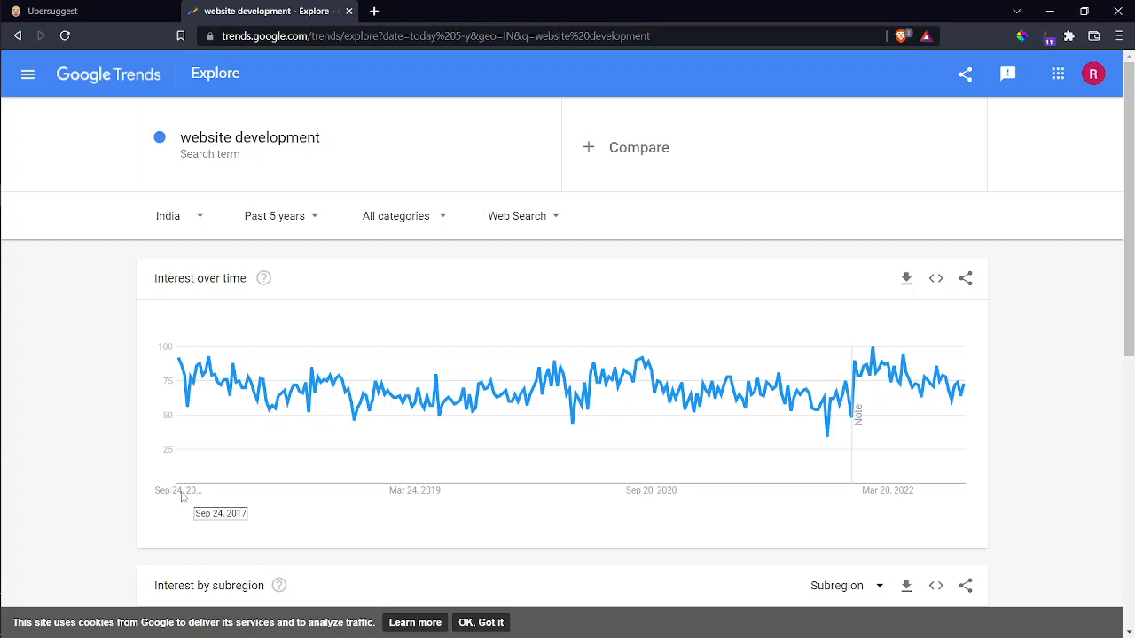
pyautogui.moveTo(180, 362)
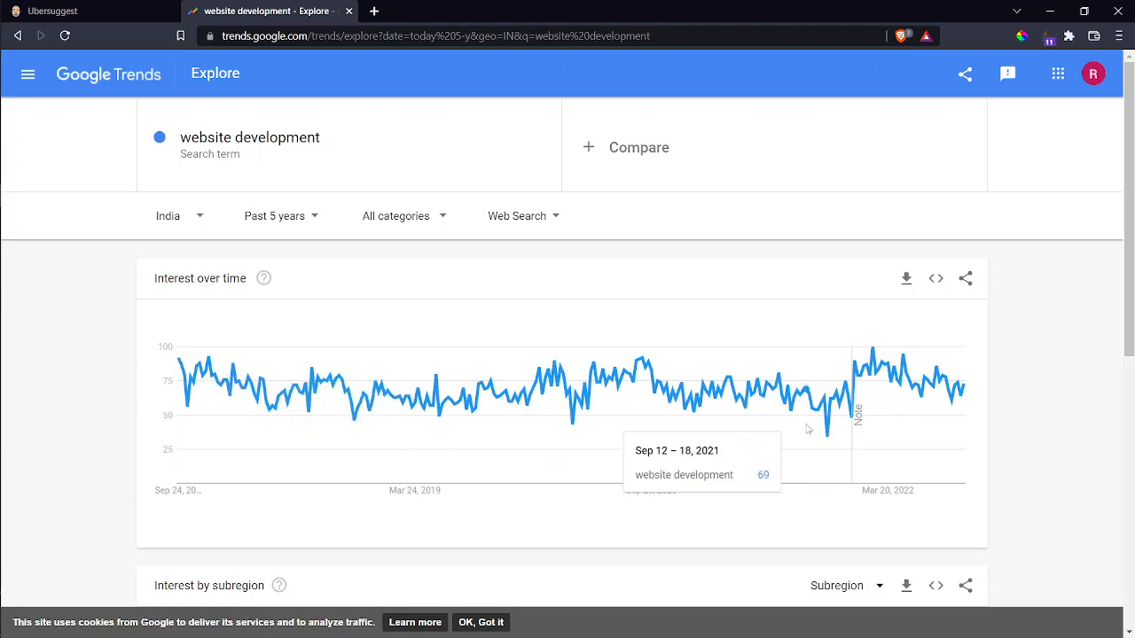
pyautogui.moveTo(960, 389)
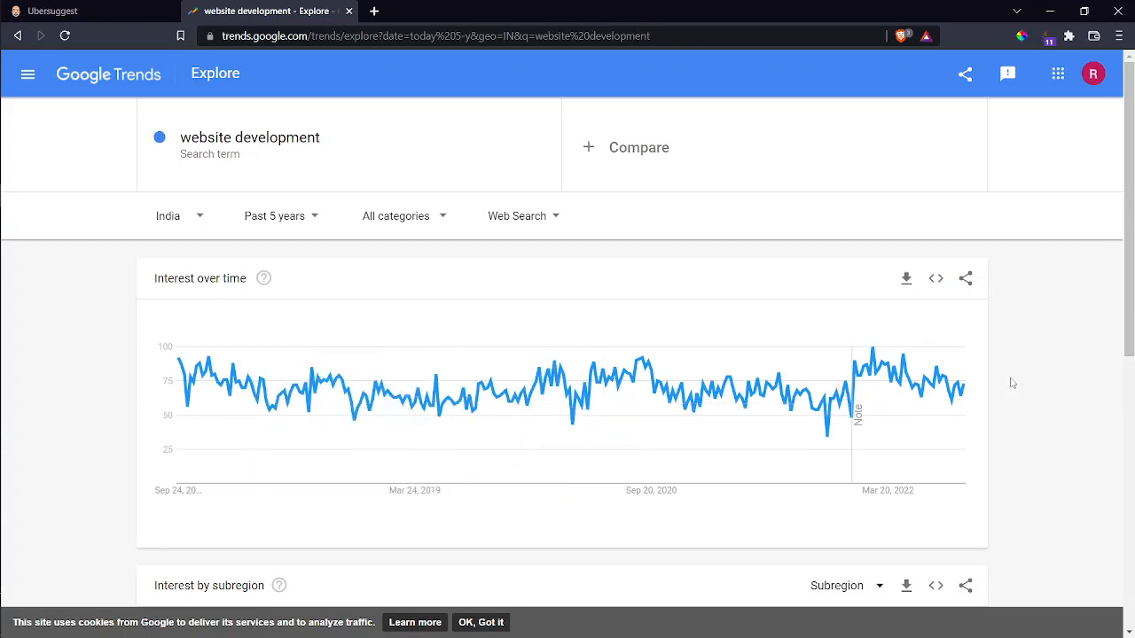
# Step: Compare "website development" with the search term "punjab election" and remove that term from the comparison
pyautogui.click(588, 149)
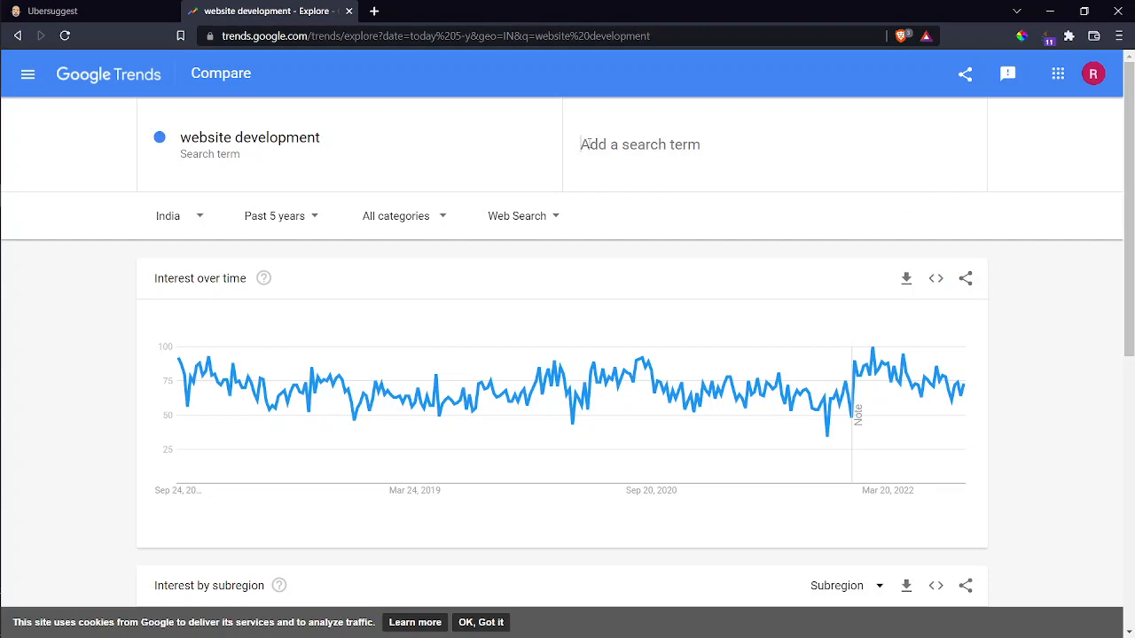
pyautogui.write('punjab ele')
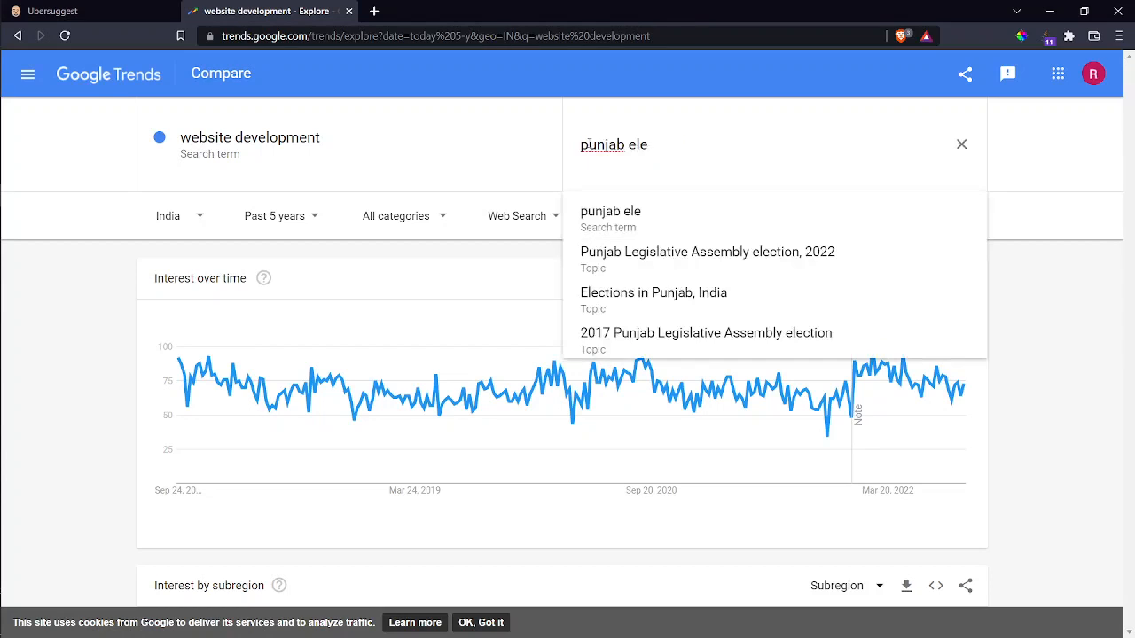
pyautogui.write('c')
pyautogui.press('BackSpace')
pyautogui.write('ction')
pyautogui.press('Return')
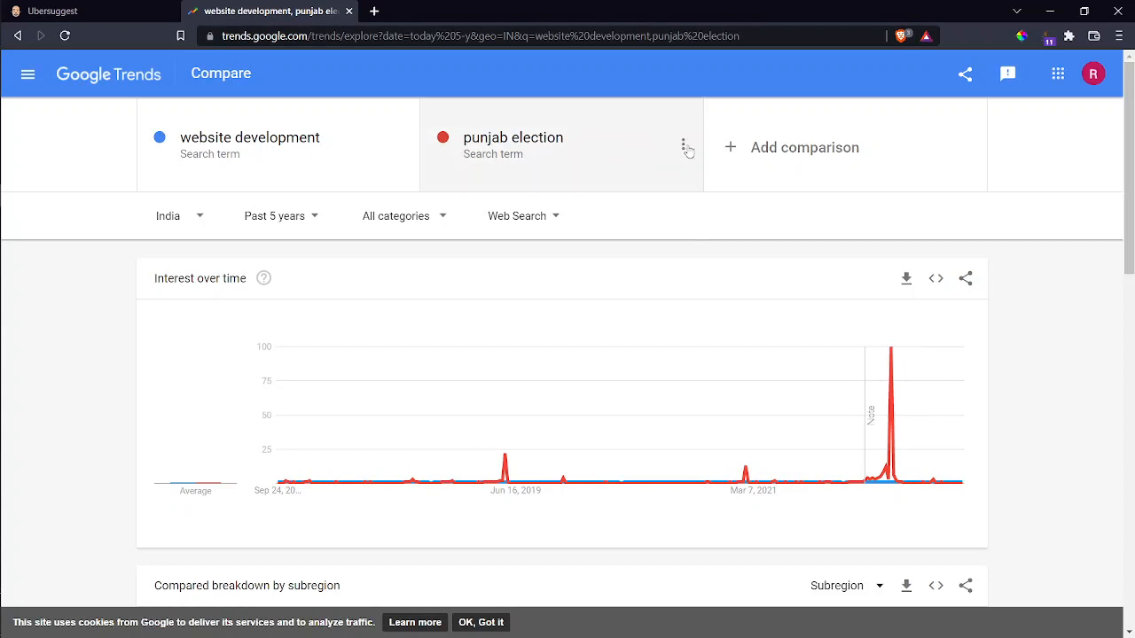
pyautogui.click(682, 144)
pyautogui.click(606, 147)
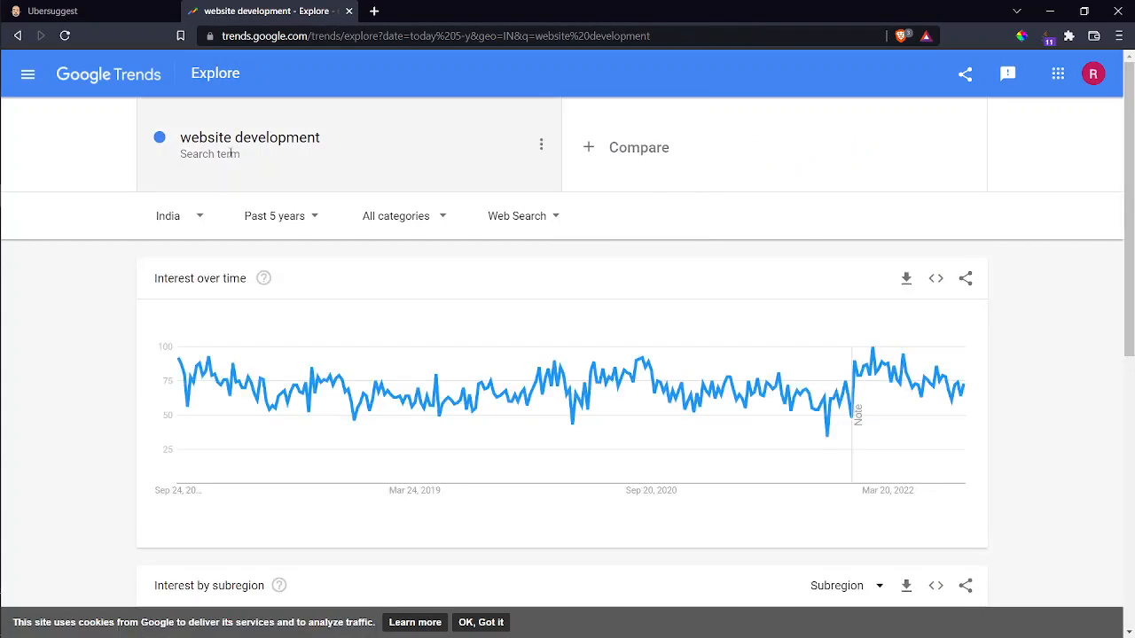
# Step: Add "web development" as a comparison term to "website development" in Google Trends
pyautogui.click(598, 147)
pyautogui.write('web developm ent')
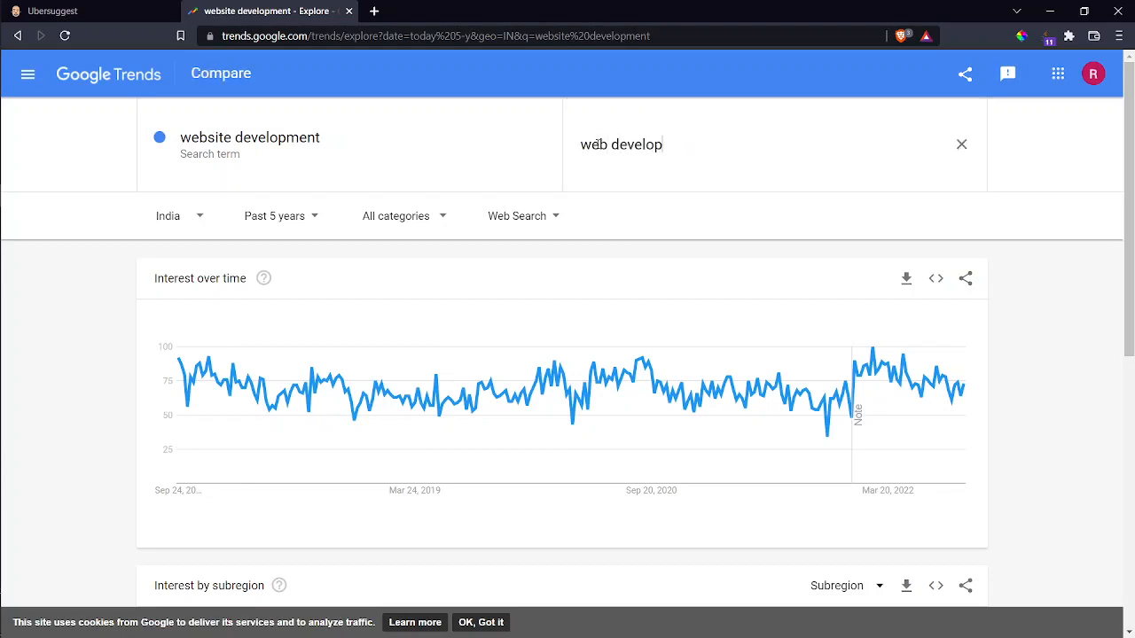
pyautogui.press('BackSpace')
pyautogui.press('BackSpace')
pyautogui.press('BackSpace')
pyautogui.press('BackSpace')
pyautogui.write('ent')
pyautogui.press('Return')
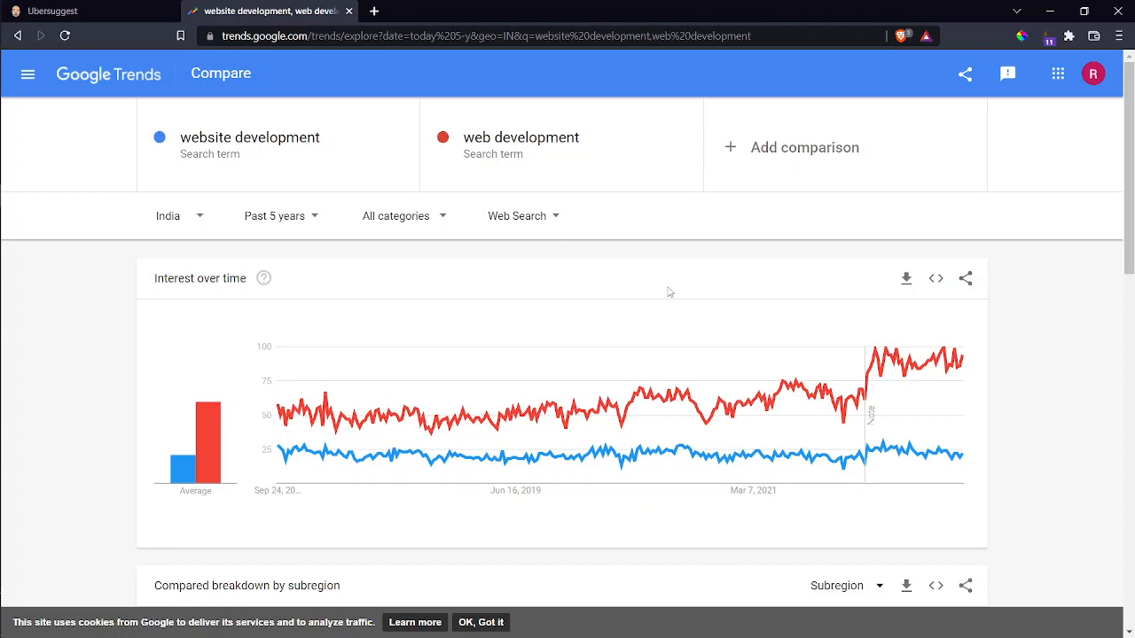
# Step: Switch to the PowerPoint presentation "digital marketing course.pptx" and open slide 51 on optimum keyword usage
pyautogui.hotkey('alt', 'Tab')
pyautogui.press('Tab')
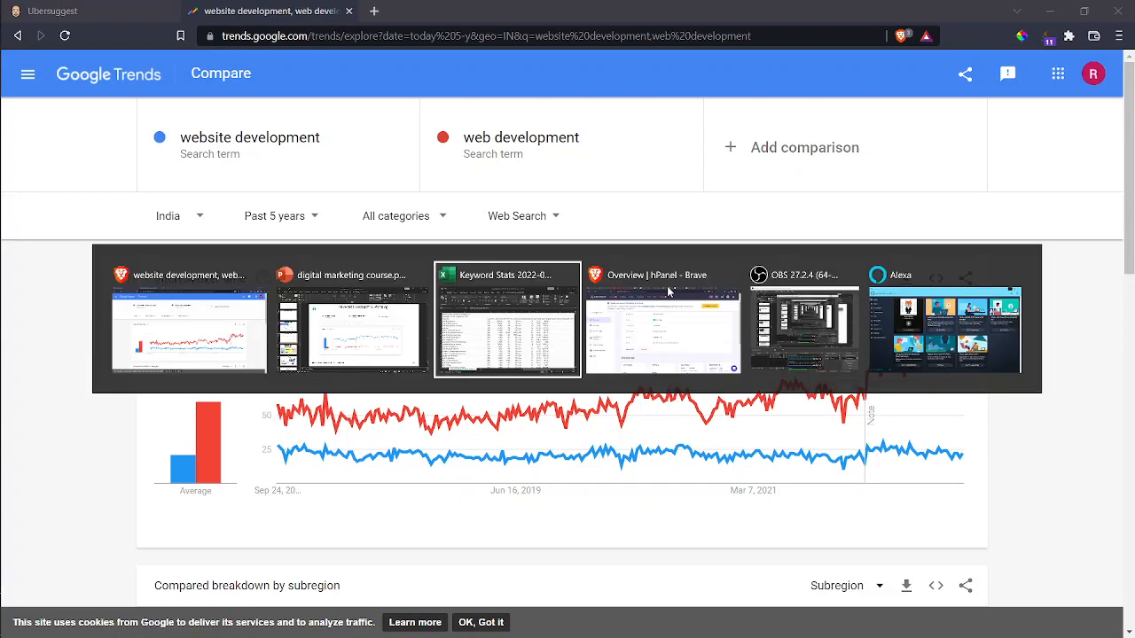
pyautogui.hotkey('alt', 'shift', 'Tab')
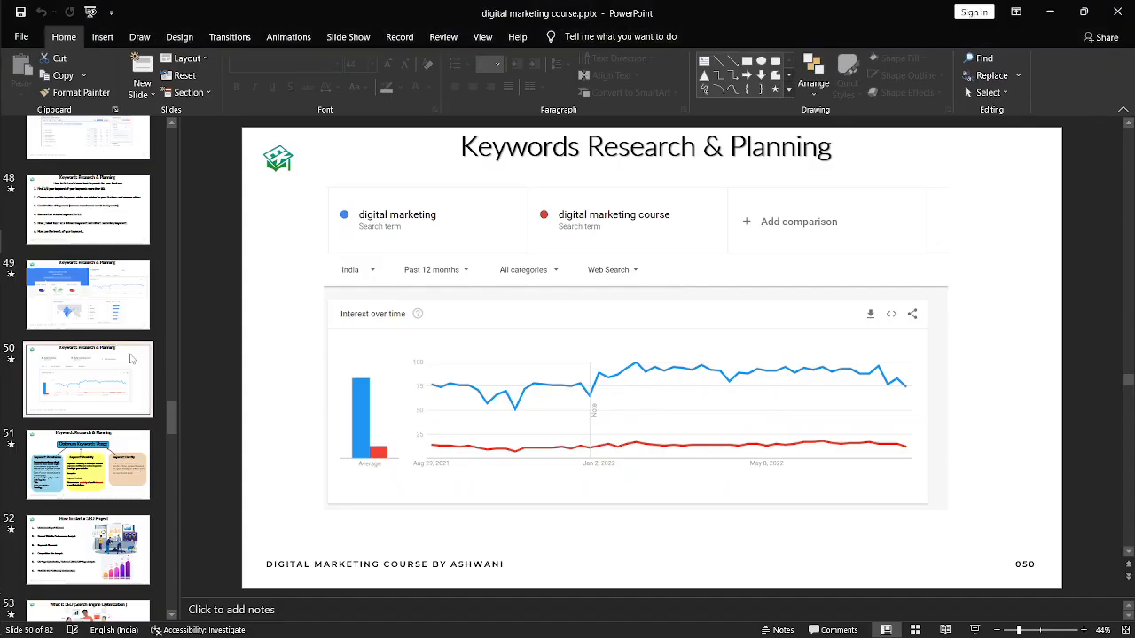
pyautogui.click(98, 456)
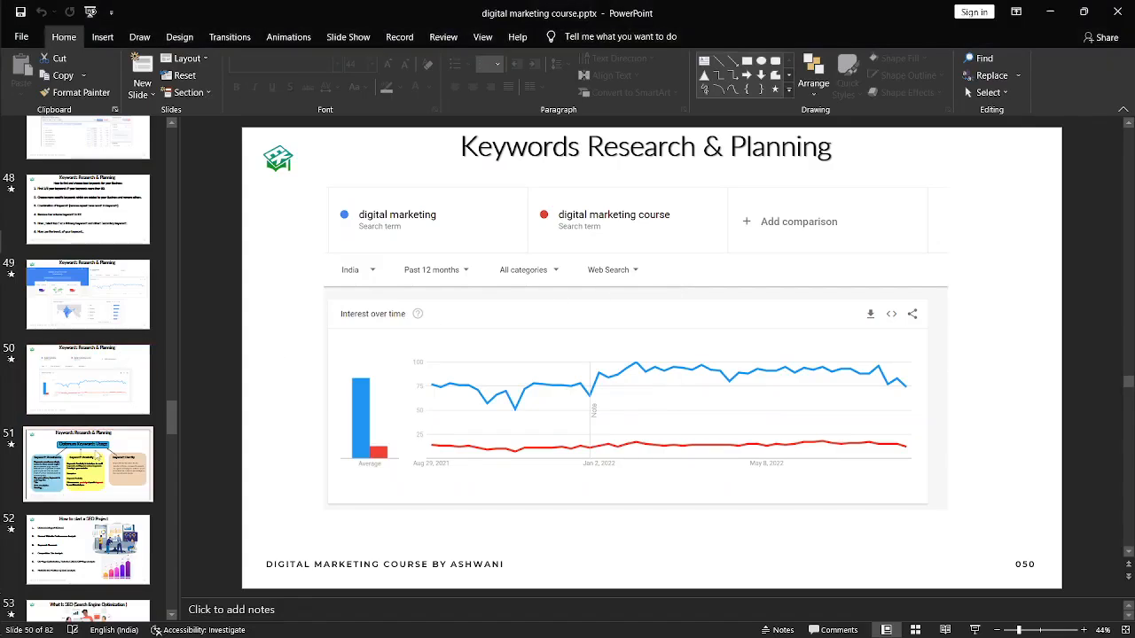